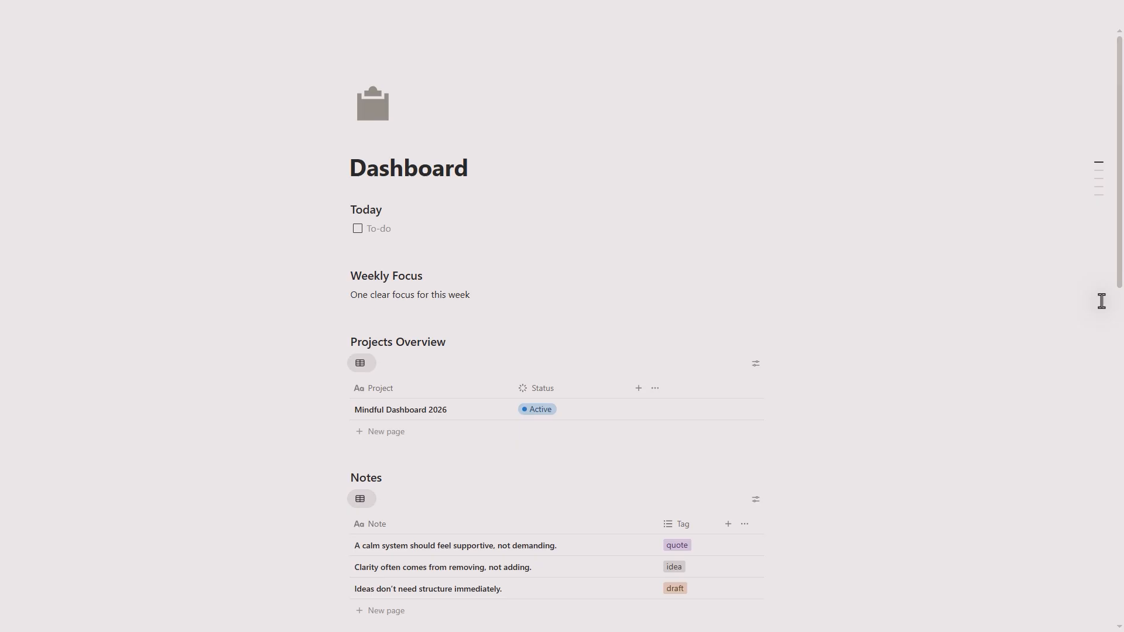
# Look through the Dashboard page's sections from Today down to Gentle Reminders.
pyautogui.scroll(-3, 947, 628)
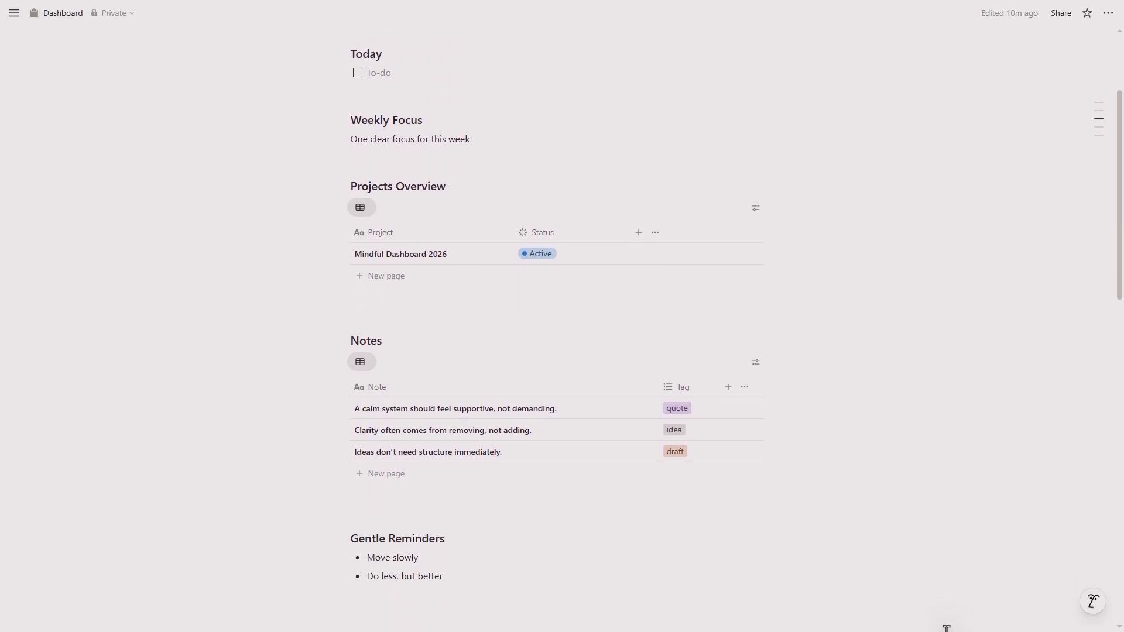
pyautogui.scroll(-1, 946, 628)
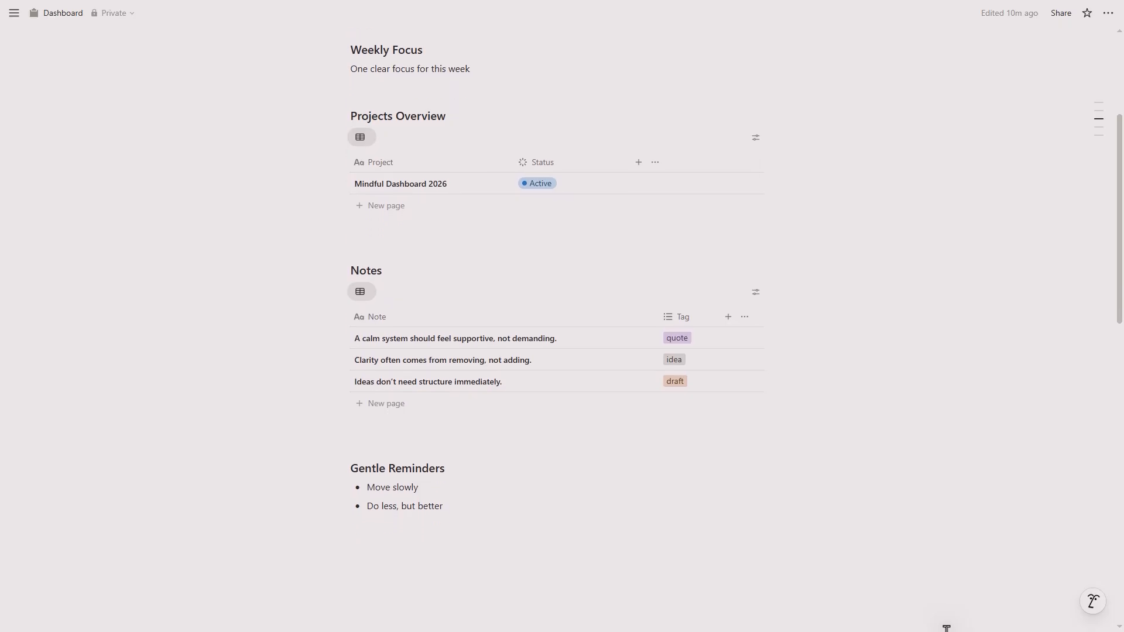
pyautogui.scroll(-1, 946, 628)
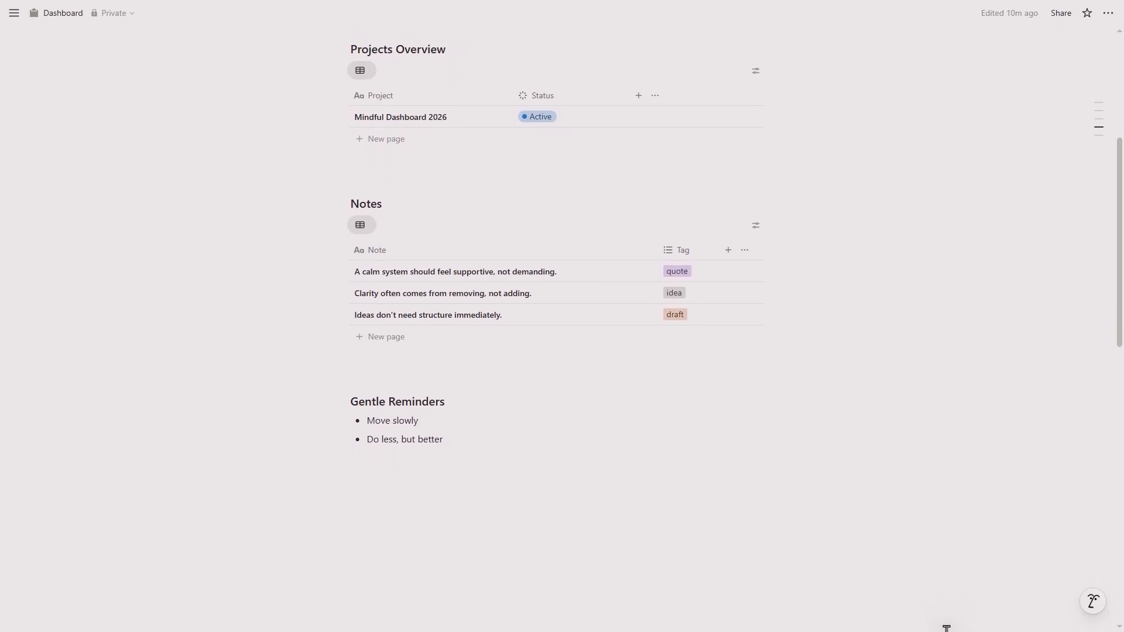
pyautogui.scroll(-2, 946, 628)
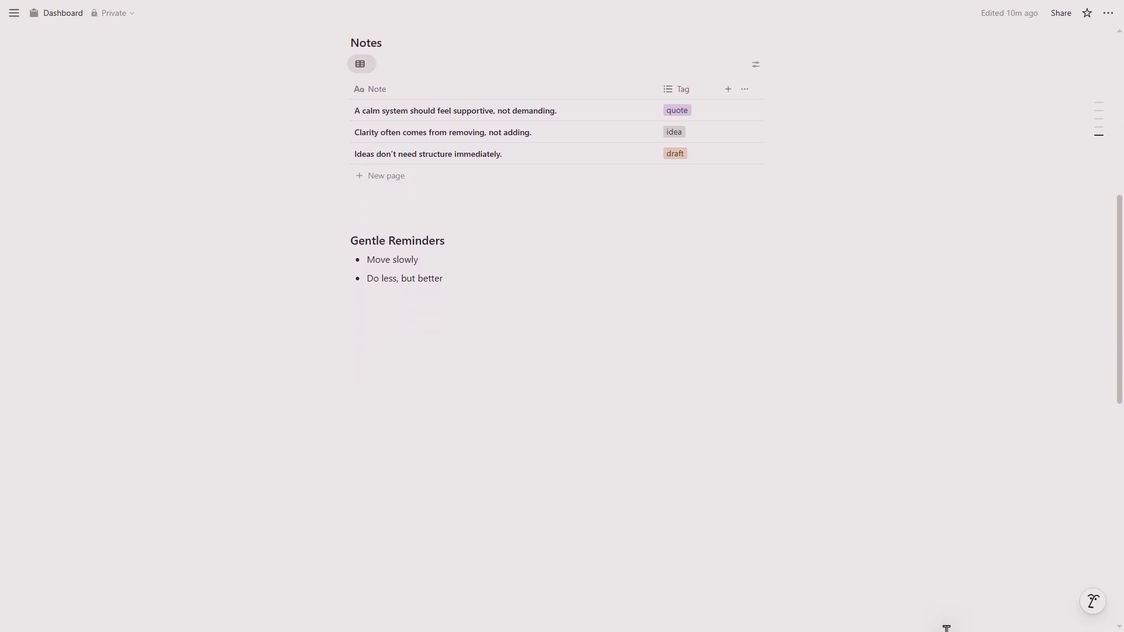
pyautogui.scroll(-3, 946, 627)
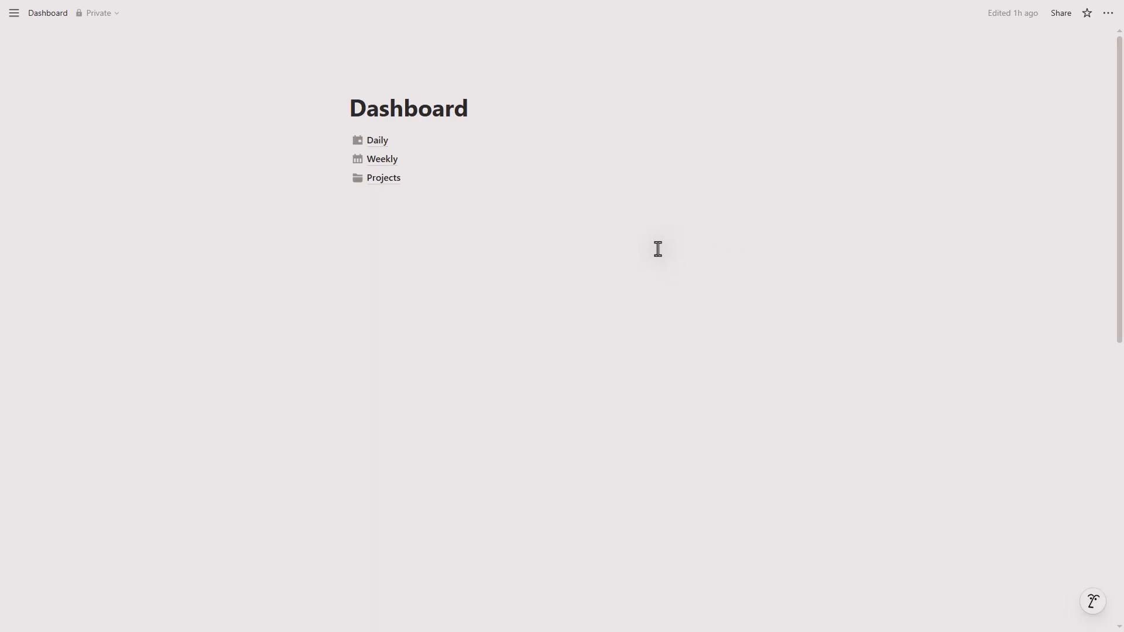
# View the Daily, Weekly and Projects subpages one after another, returning to the Dashboard after each.
pyautogui.moveTo(552, 142)
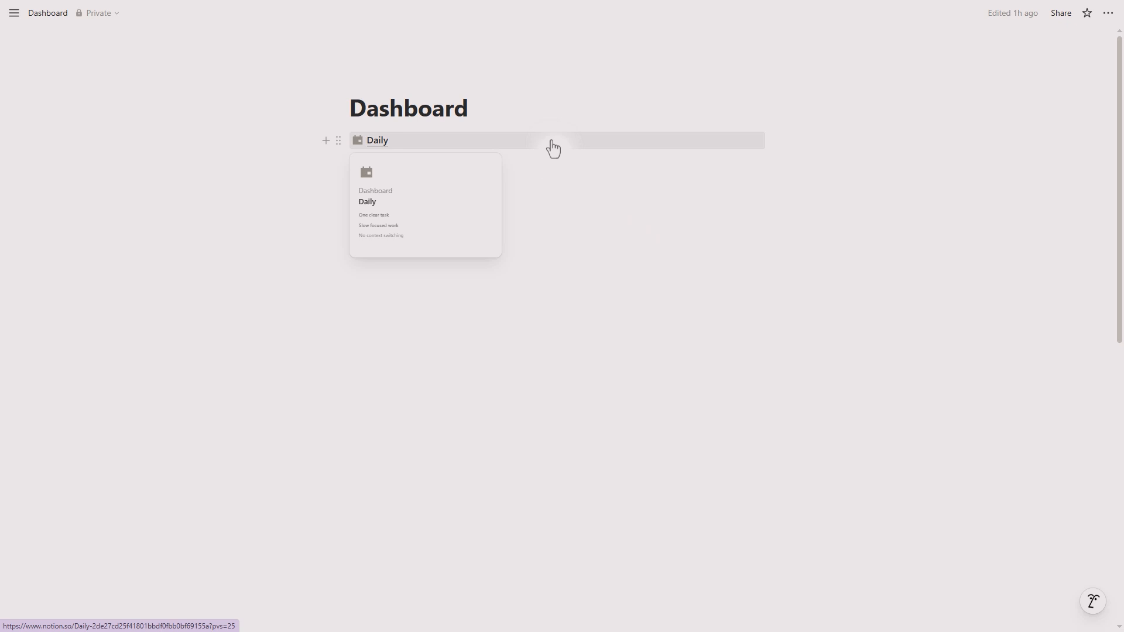
pyautogui.moveTo(559, 170)
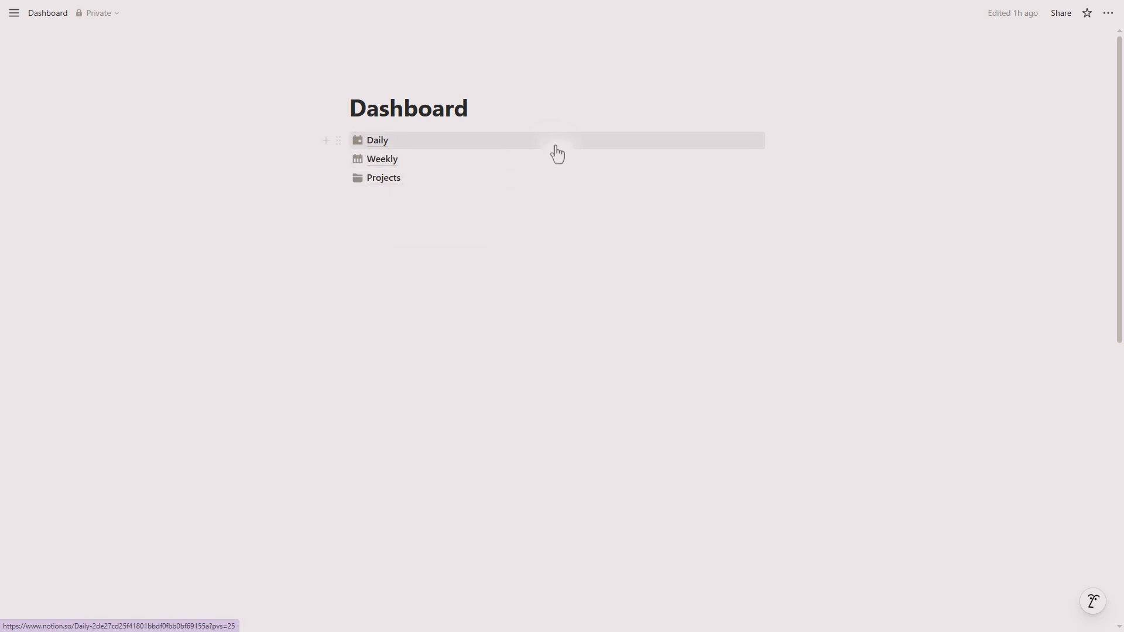
pyautogui.click(555, 143)
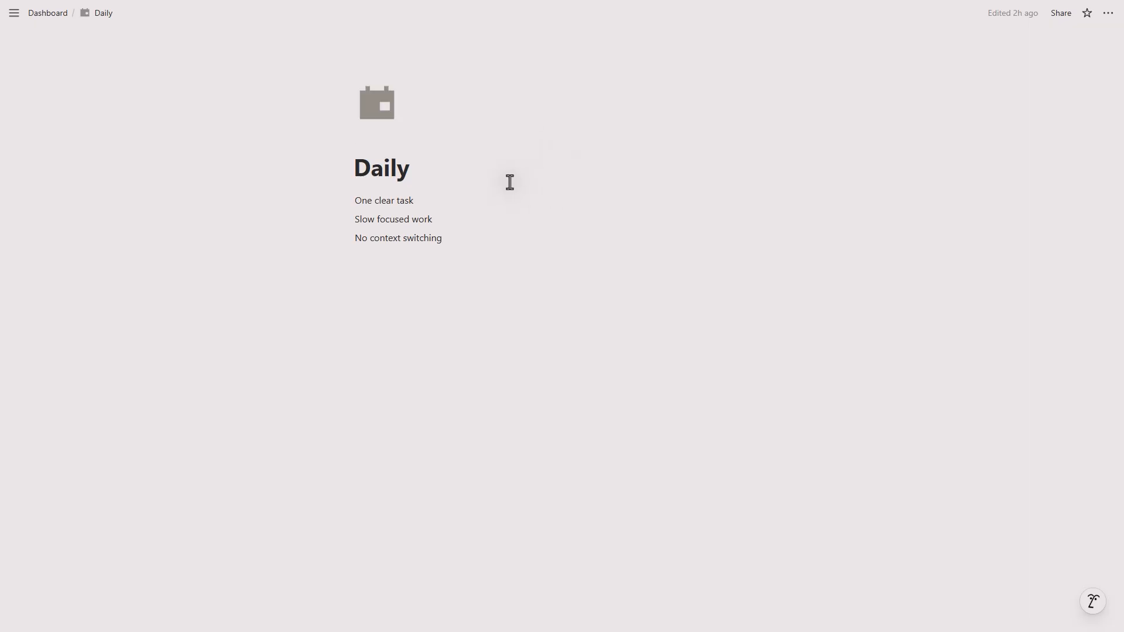
pyautogui.click(65, 18)
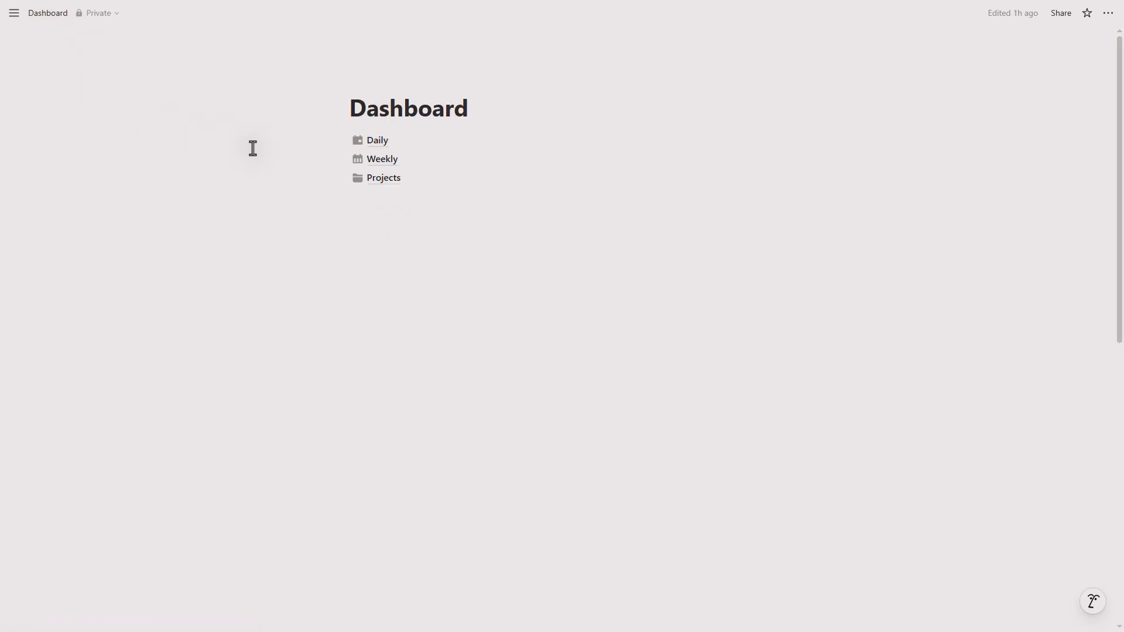
pyautogui.click(377, 167)
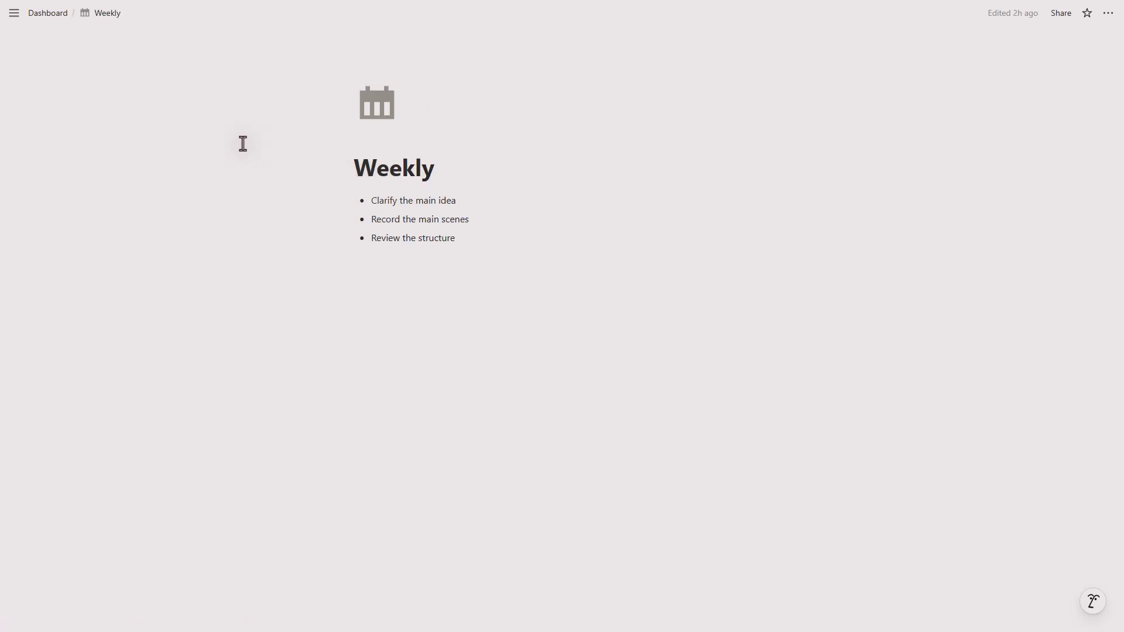
pyautogui.click(59, 18)
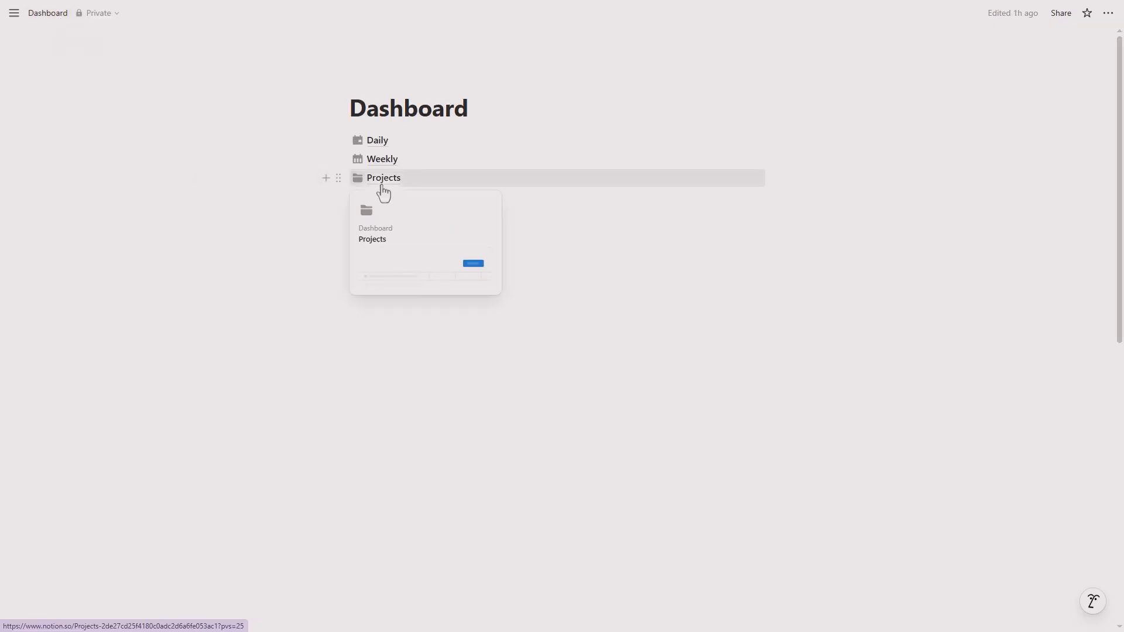
pyautogui.click(384, 193)
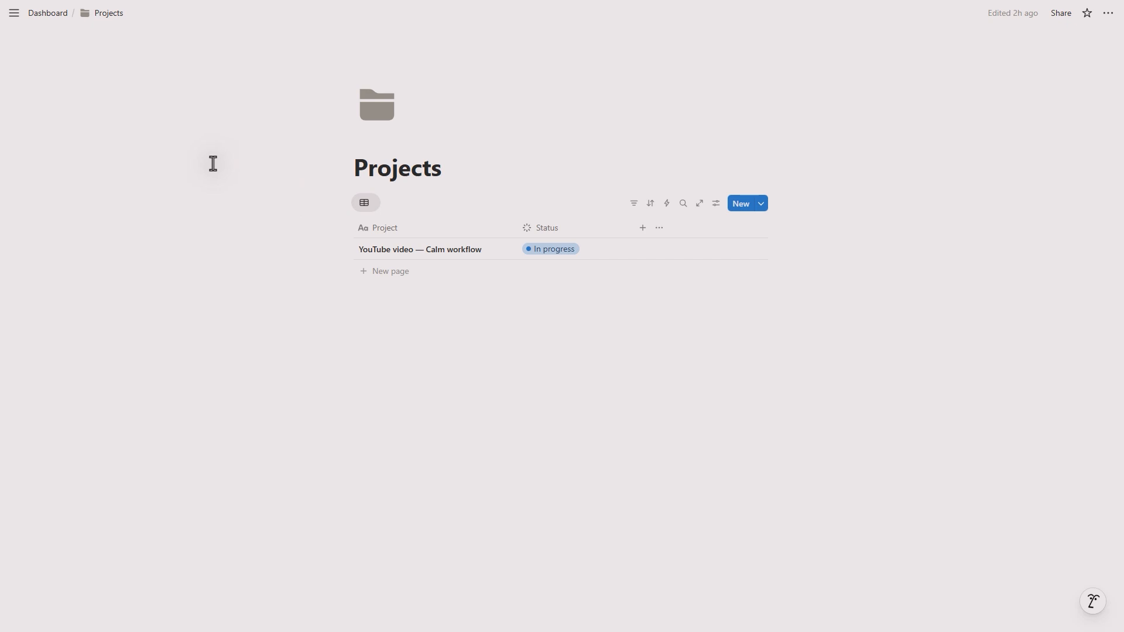
pyautogui.click(48, 13)
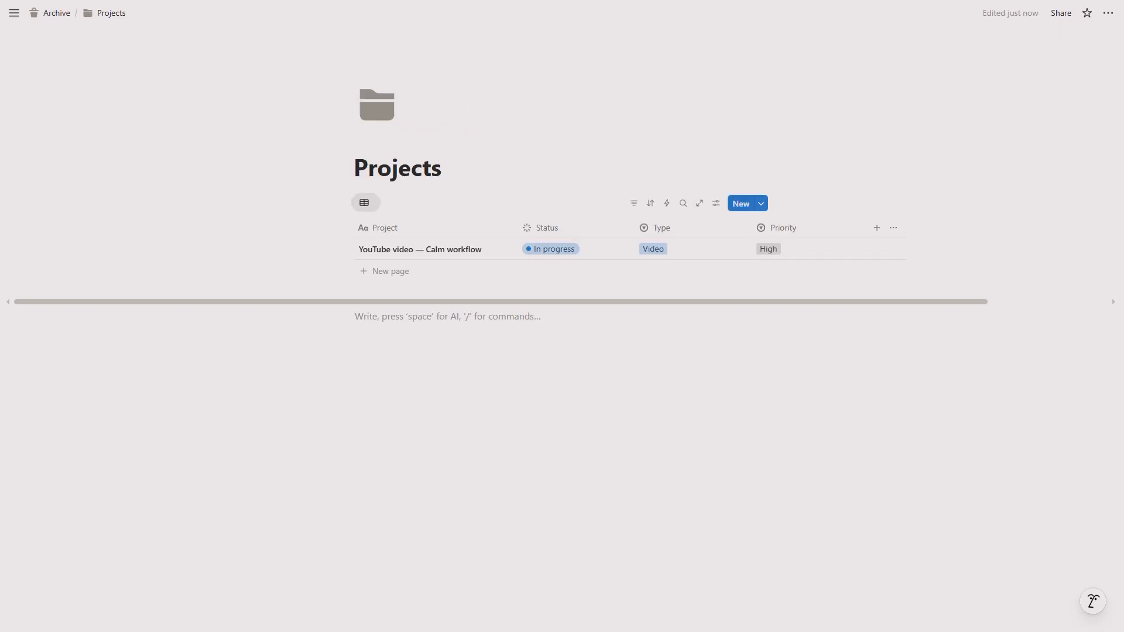
# Write three lines below the Projects table: "This idea is still unclear", "and I`m trying to undrestand", "what I want to say".
pyautogui.write('Thi')
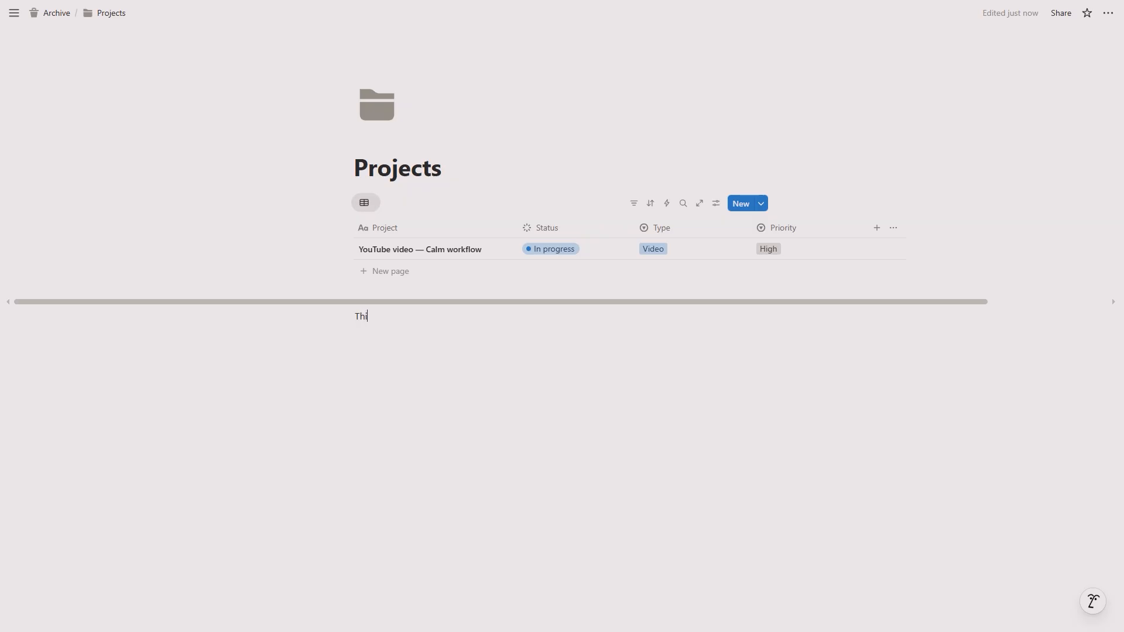
pyautogui.write('s idea is still unclear')
pyautogui.press('Return')
pyautogui.write('and I`m tr')
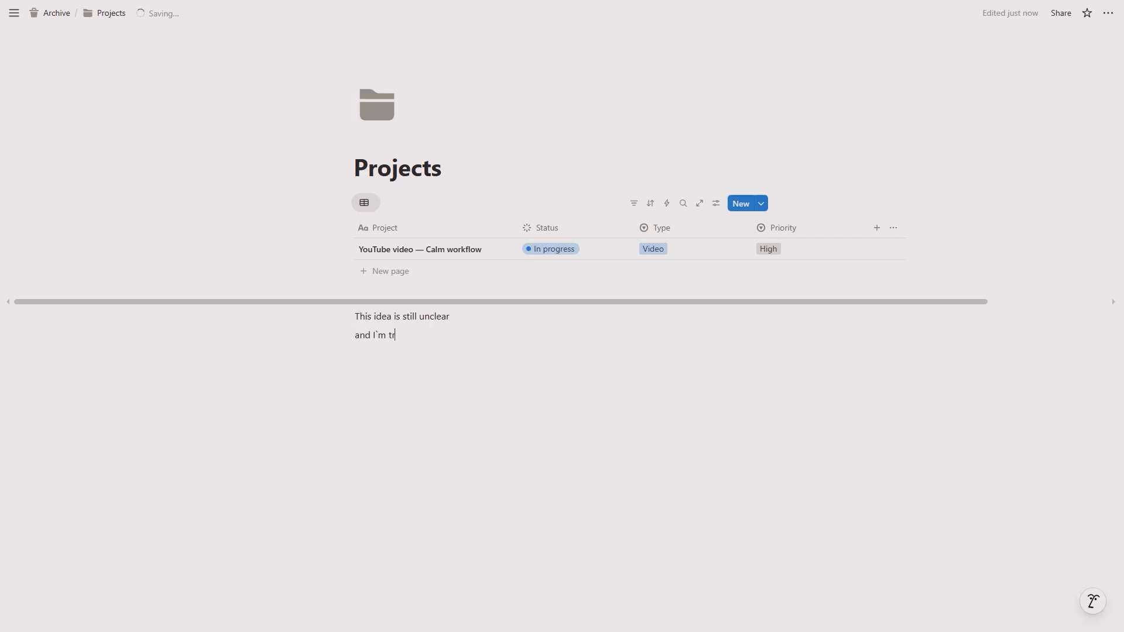
pyautogui.write('ying to undrestand')
pyautogui.press('Return')
pyautogui.write('what I want to say')
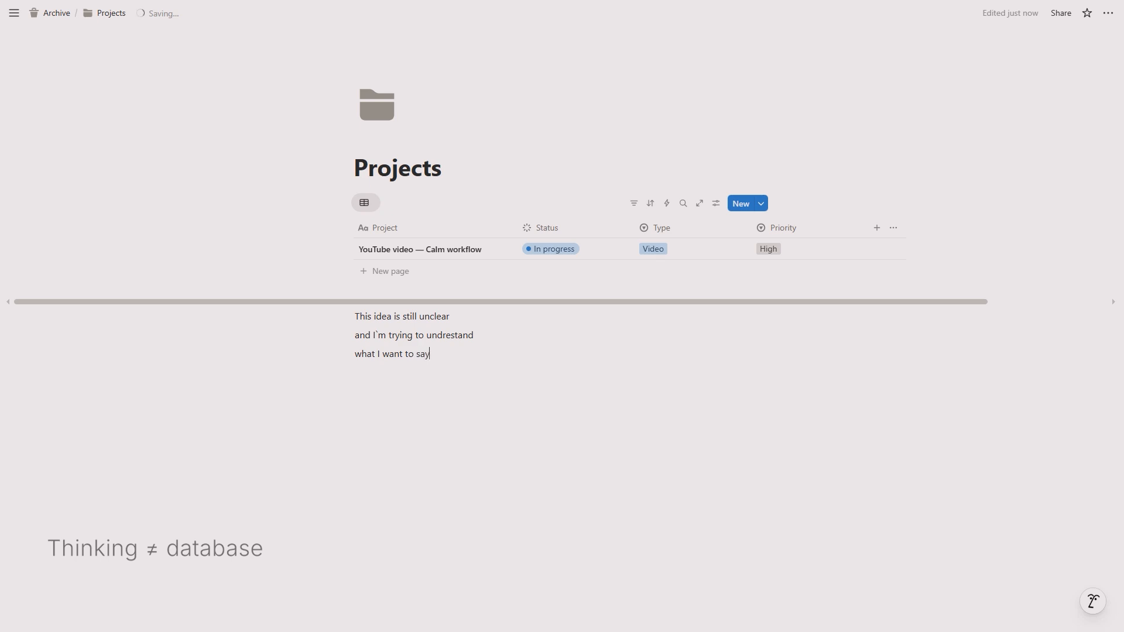
# Add the lines "but everything already feels to structured" and "and boxed into categories" below the existing text on the Projects page.
pyautogui.press('Return')
pyautogui.write('but')
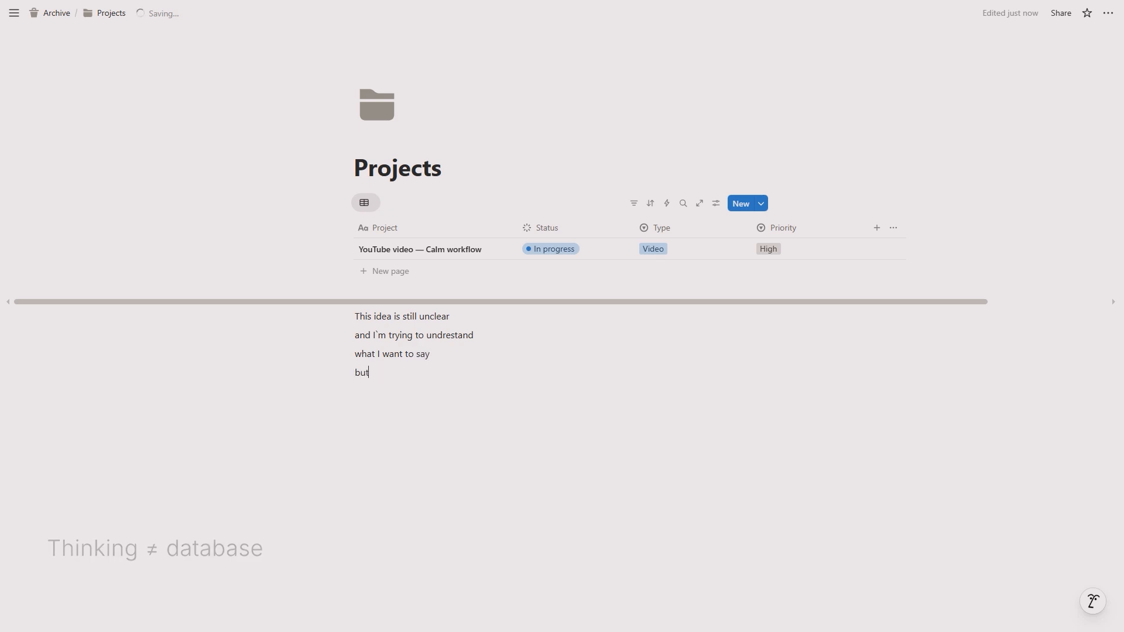
pyautogui.write(' everythi')
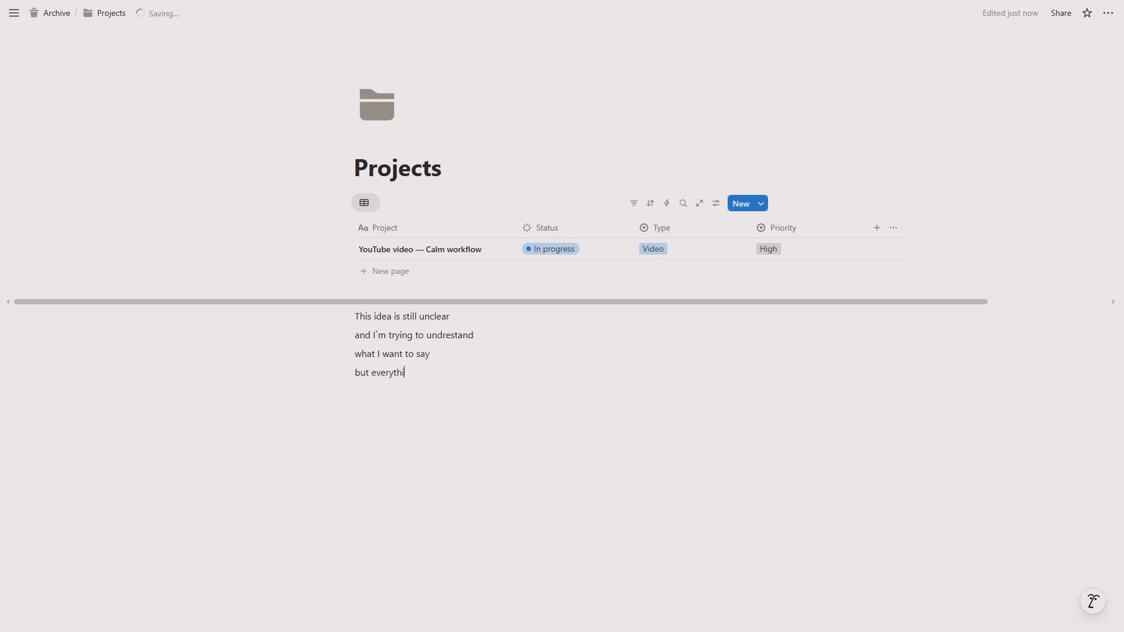
pyautogui.write('ng already feels to structured')
pyautogui.press('Return')
pyautogui.write('and boxed ')
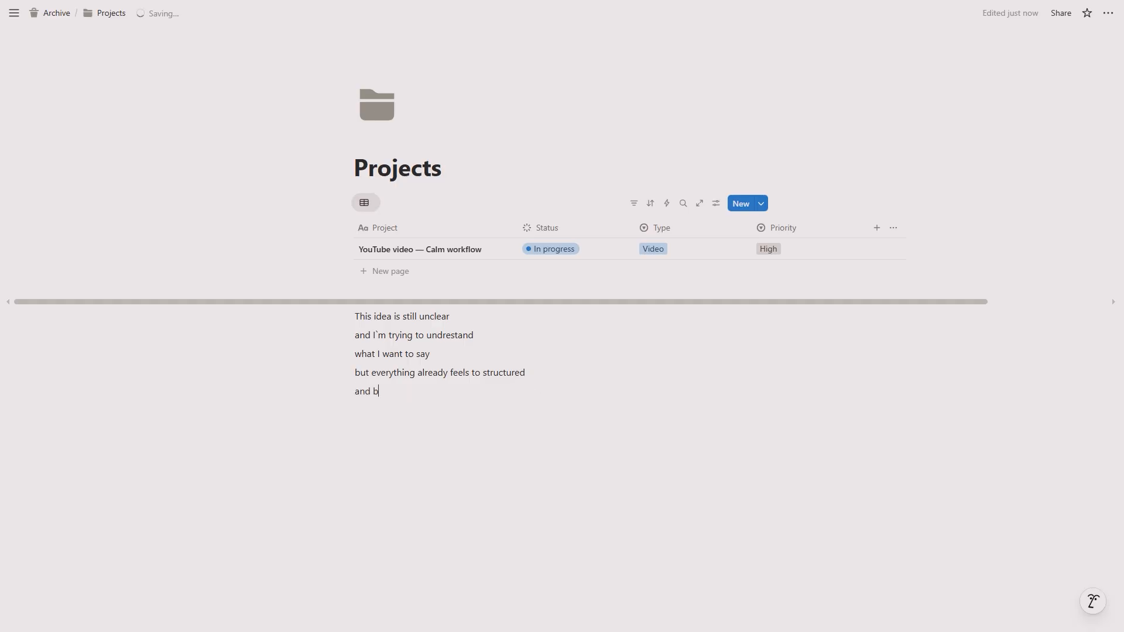
pyautogui.write('into categories')
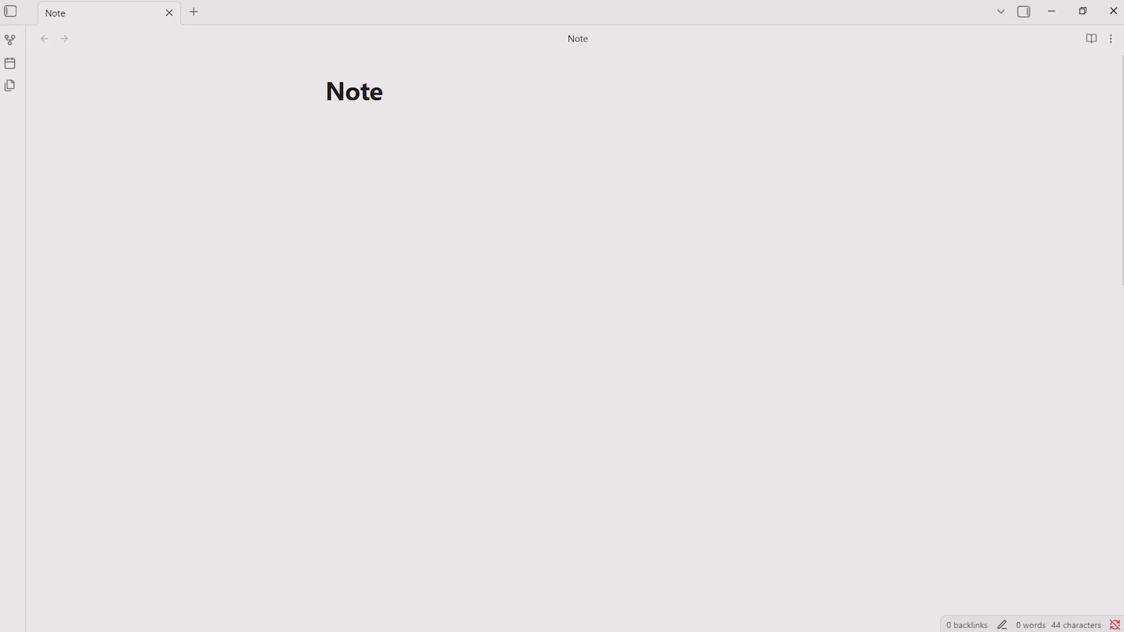
# Switch to Obsidian and retitle the empty note "Thinking Session - Today".
pyautogui.moveTo(492, 85); pyautogui.dragTo(319, 92)
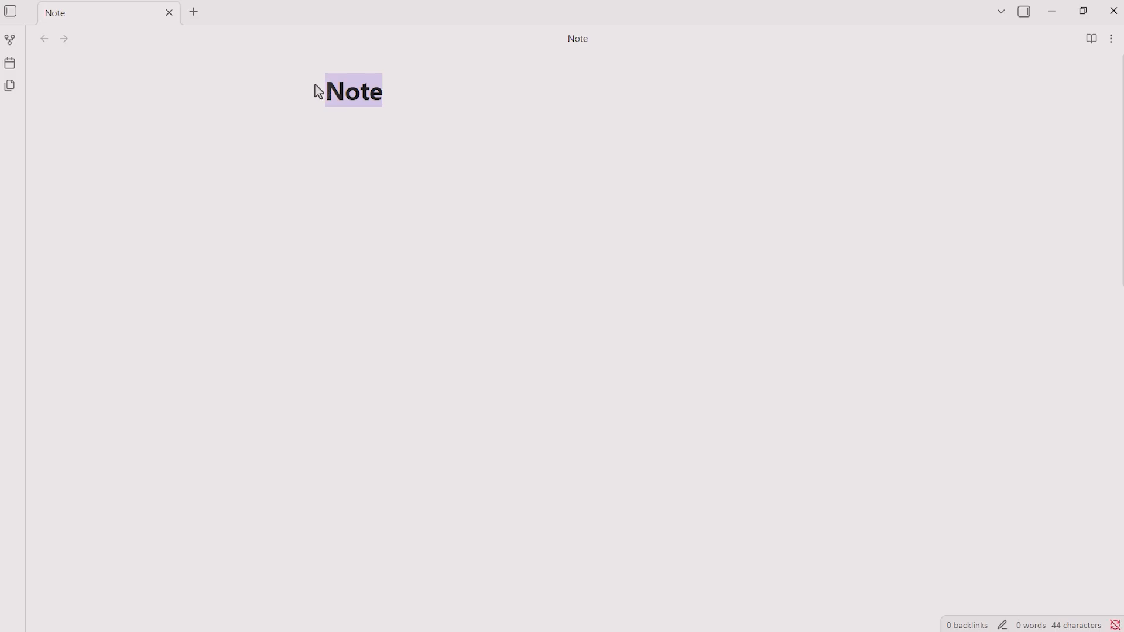
pyautogui.write('Th')
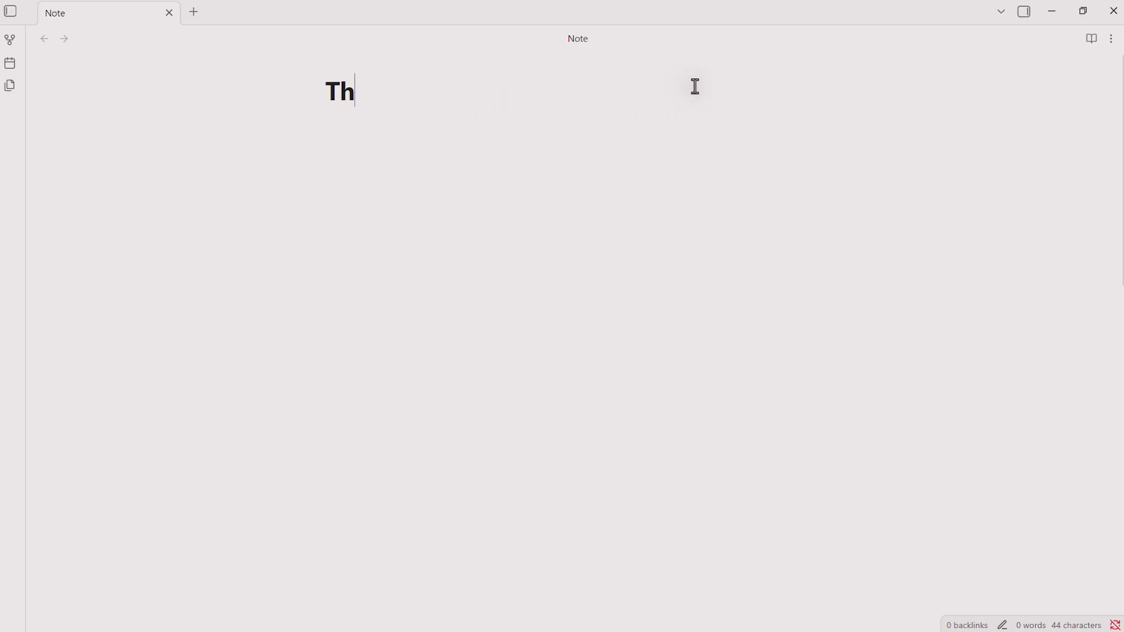
pyautogui.write('inking ')
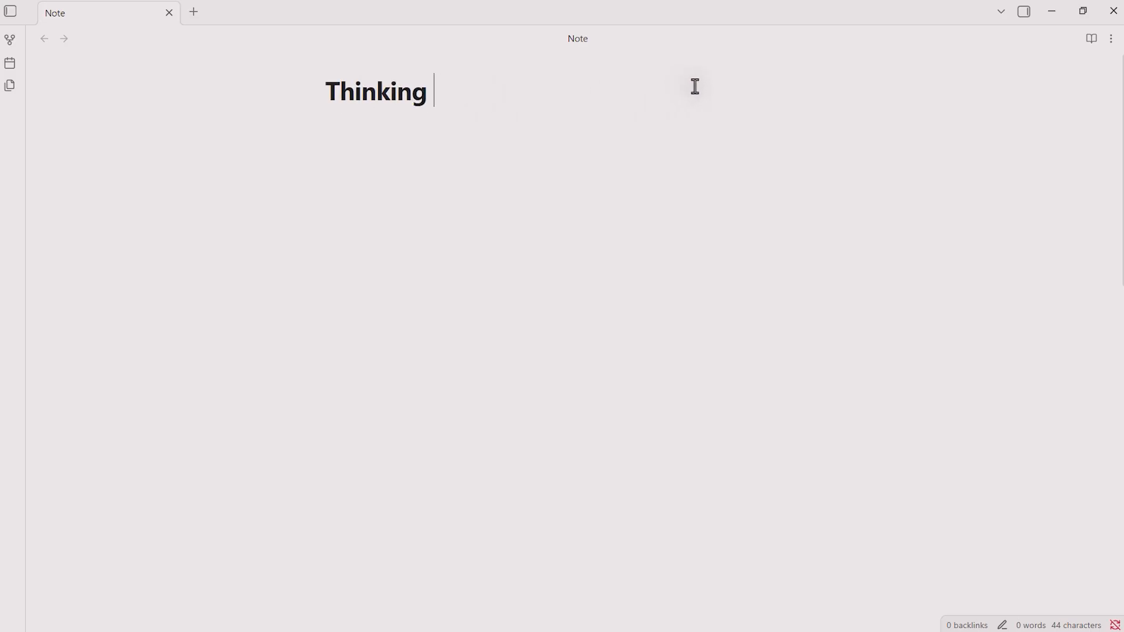
pyautogui.write('Session')
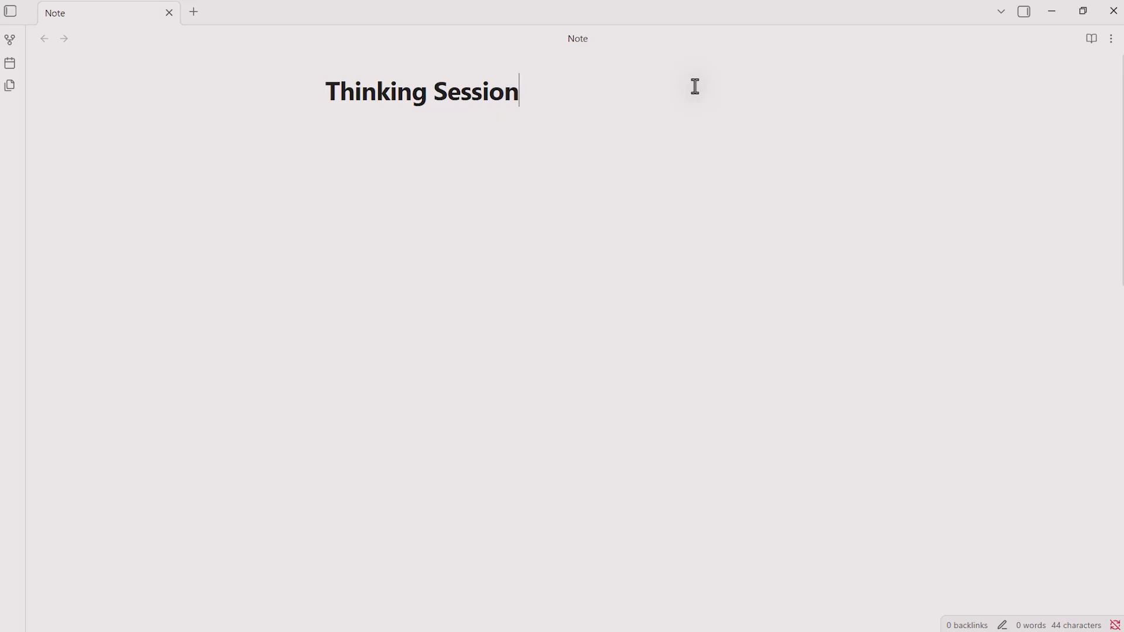
pyautogui.write(' - Toda')
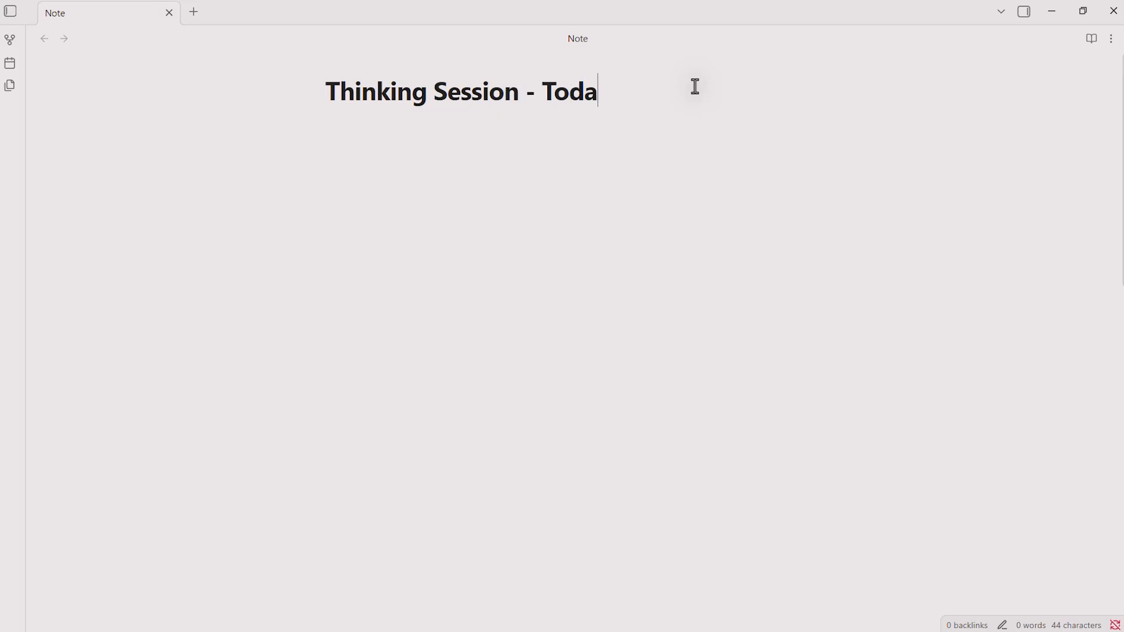
pyautogui.write('y')
pyautogui.press('Return')
# Write the note's first two lines: "a loose thought" and "something I'm not sure about yet".
pyautogui.write('a ')
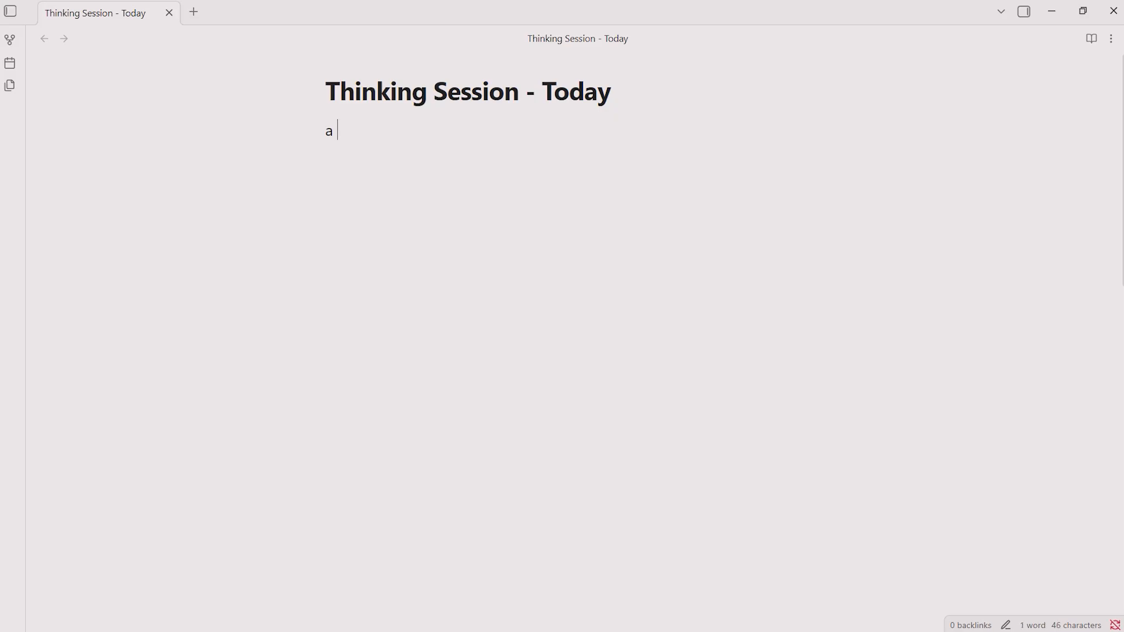
pyautogui.write('loose thought')
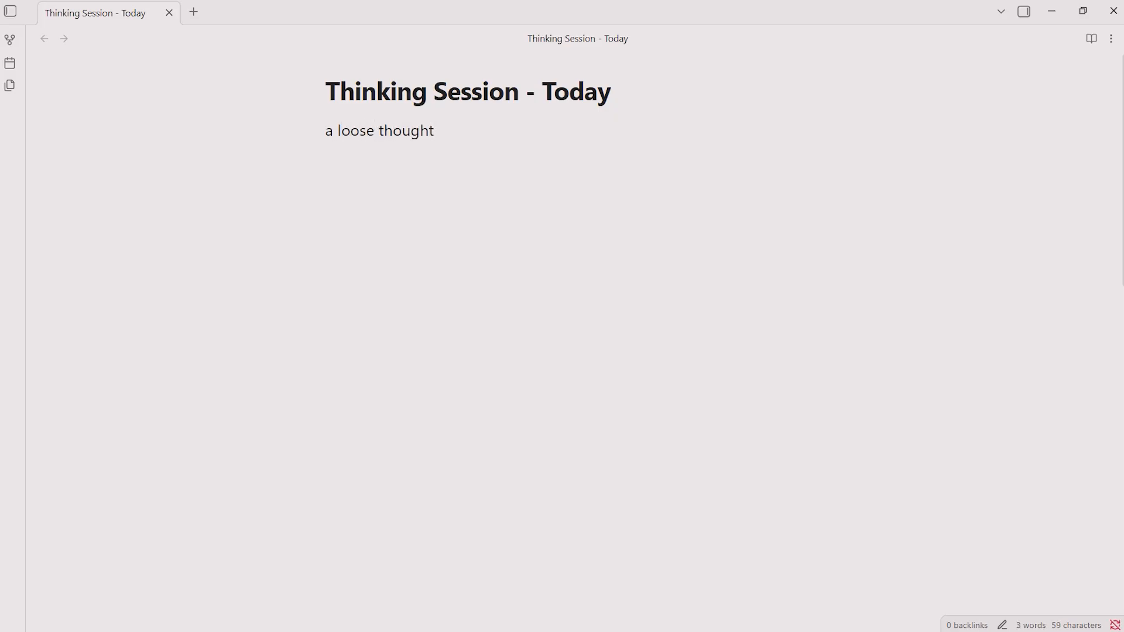
pyautogui.press('Return')
pyautogui.write("something I'm no")
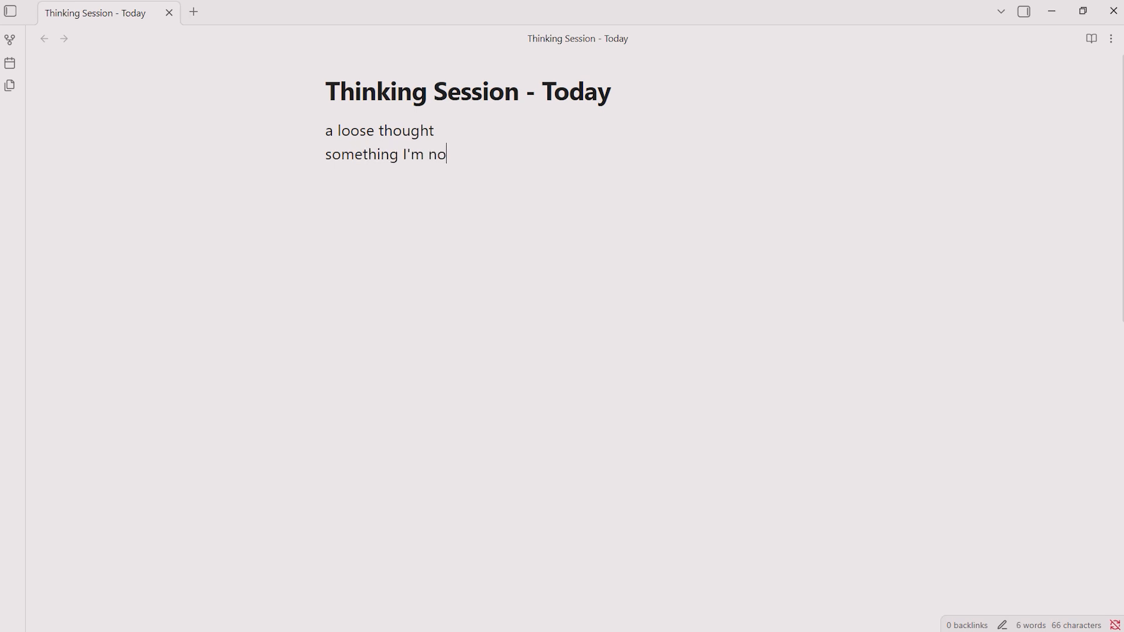
pyautogui.write('t sure about yet')
pyautogui.press('Return')
# Add the lines "a question without an answer" and "a direction worth exploring" to the note.
pyautogui.write('a')
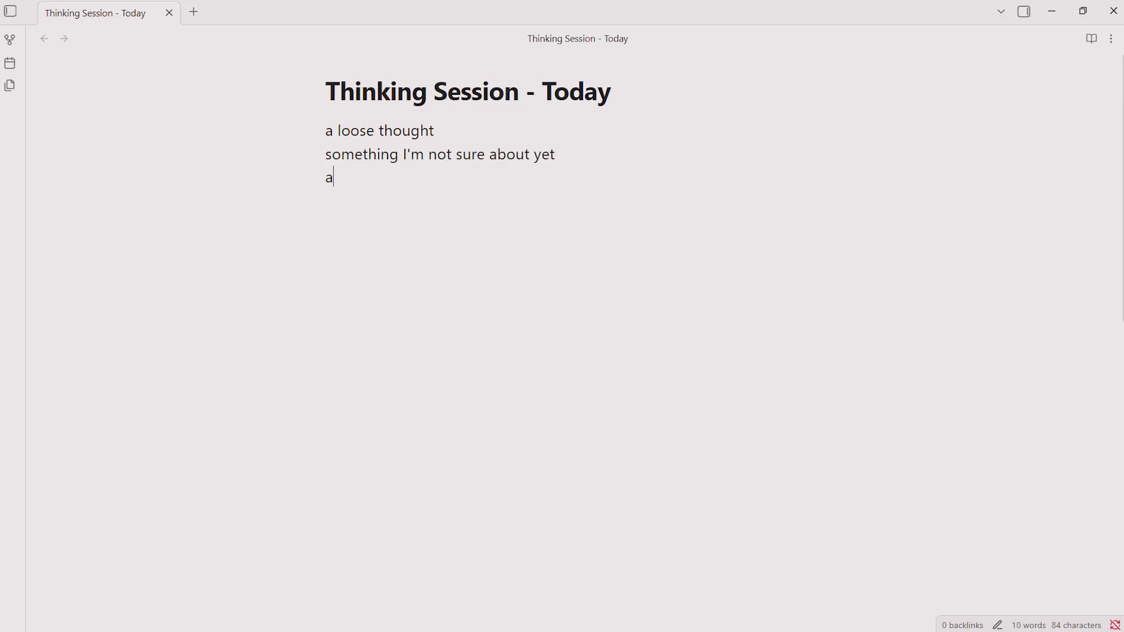
pyautogui.write(' question without ')
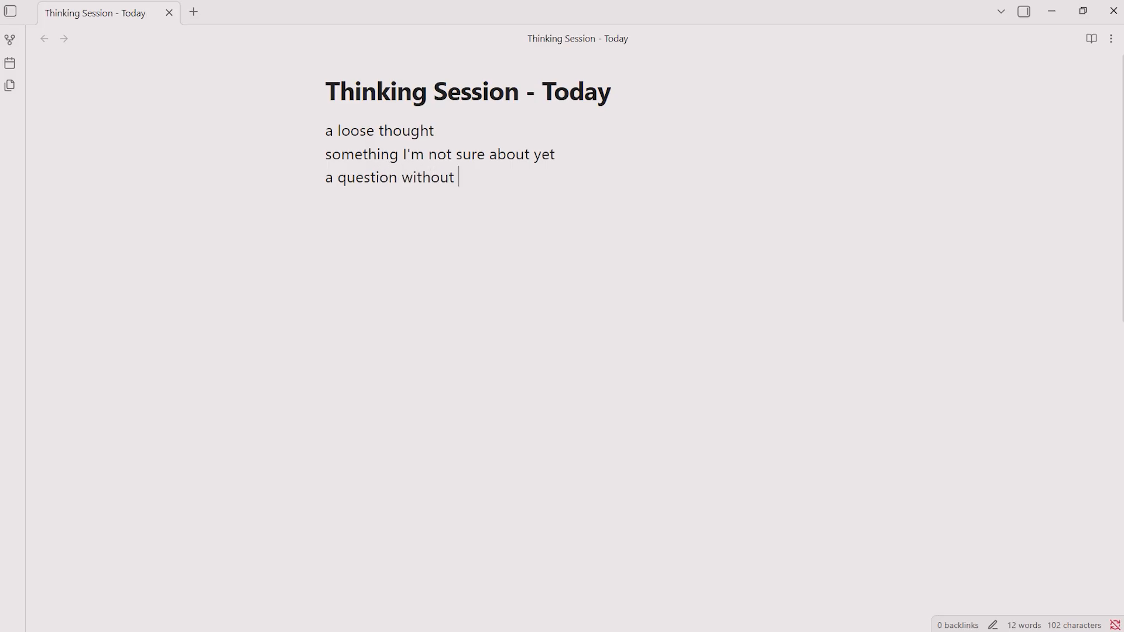
pyautogui.write('an answer')
pyautogui.press('Return')
pyautogui.write('a directi')
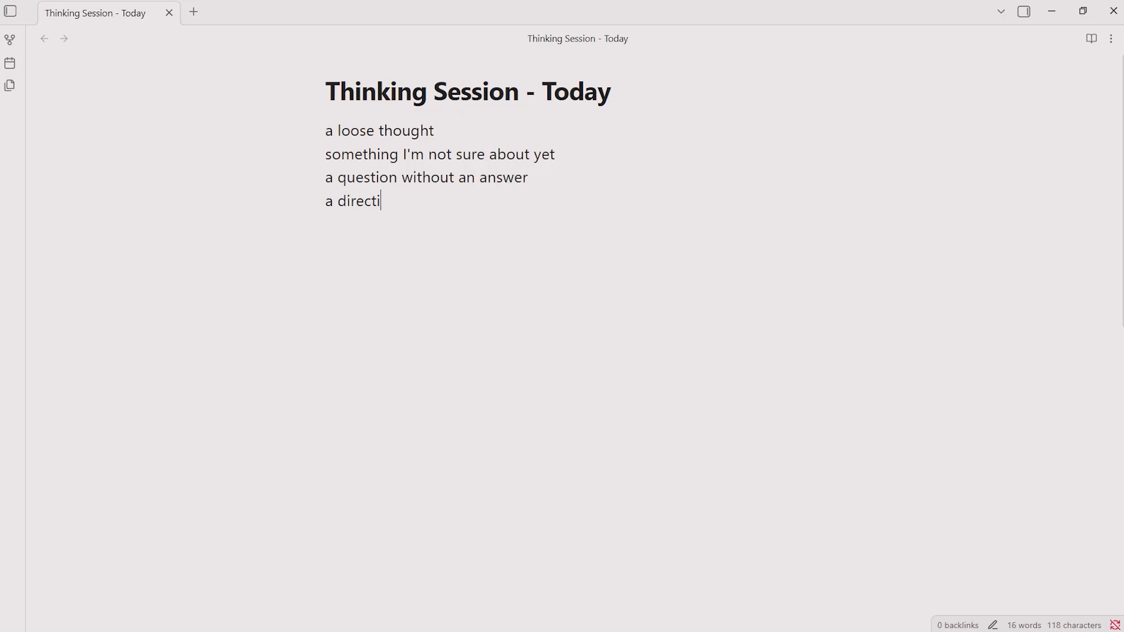
pyautogui.write('on worth exploring')
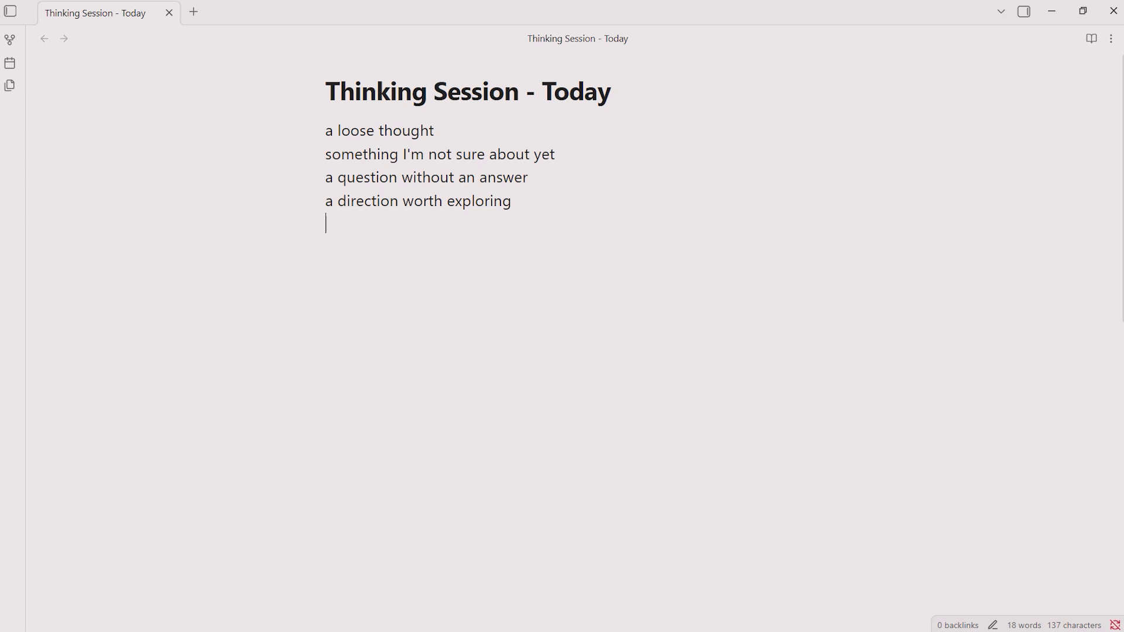
# Insert internal links to the notes "Content Ideas" and "Idea → Project Workflow" on separate lines, below a blank line.
pyautogui.press('Return')
pyautogui.write('[[con')
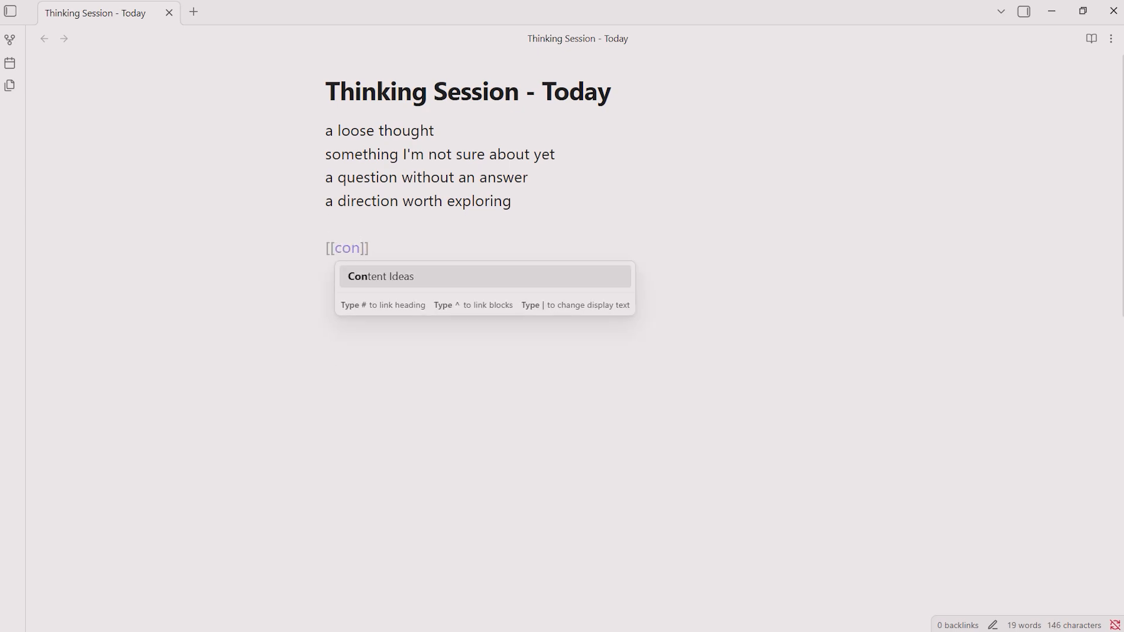
pyautogui.press('Return')
pyautogui.press('Return')
pyautogui.write('[[')
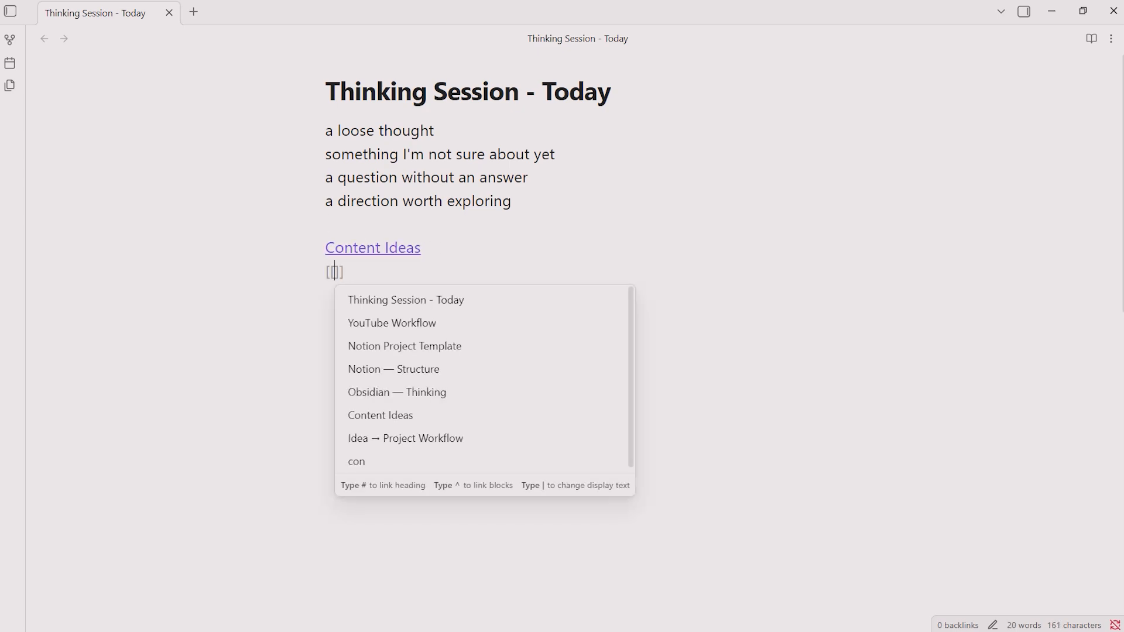
pyautogui.write('ide')
pyautogui.press('Return')
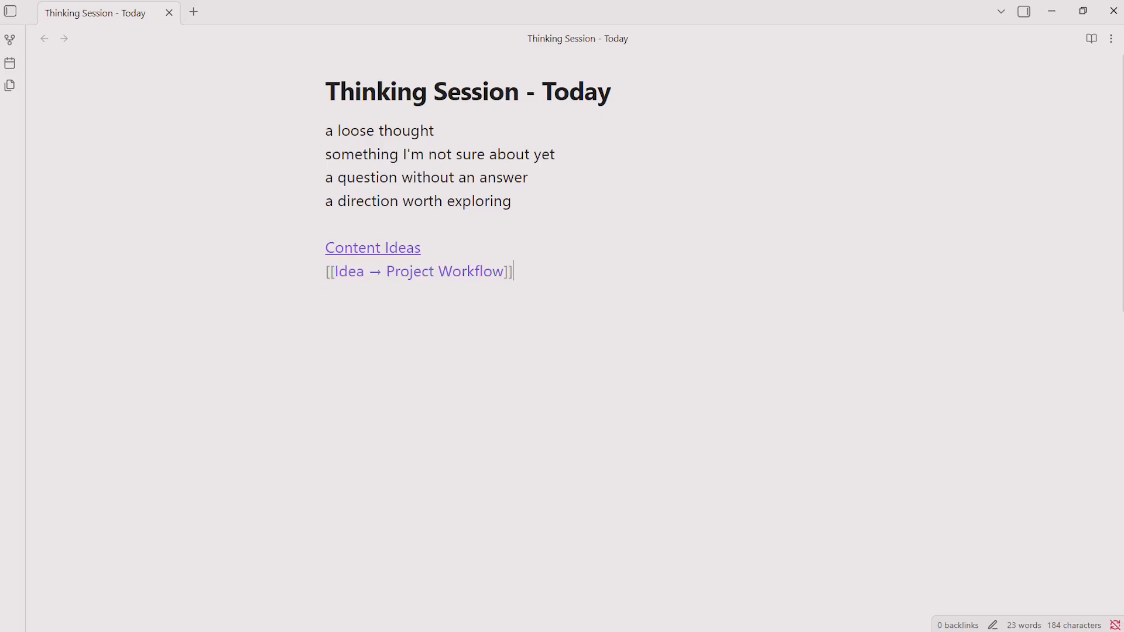
# Open the graph view and move the "Thinking Session - Today" node away from the other notes.
pyautogui.press('Return')
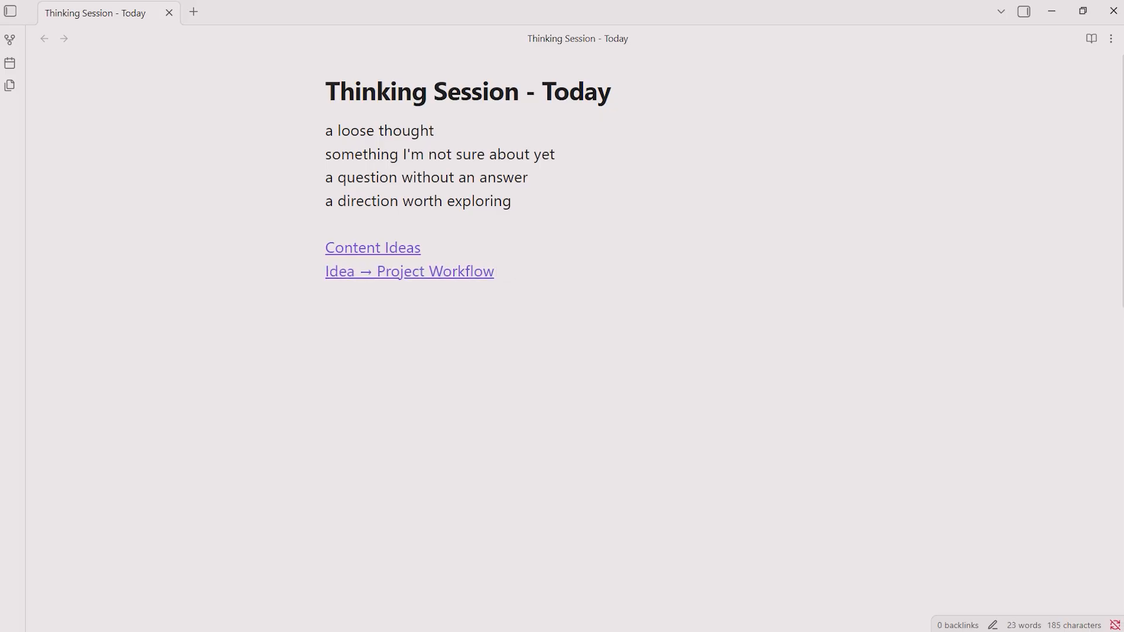
pyautogui.click(10, 40)
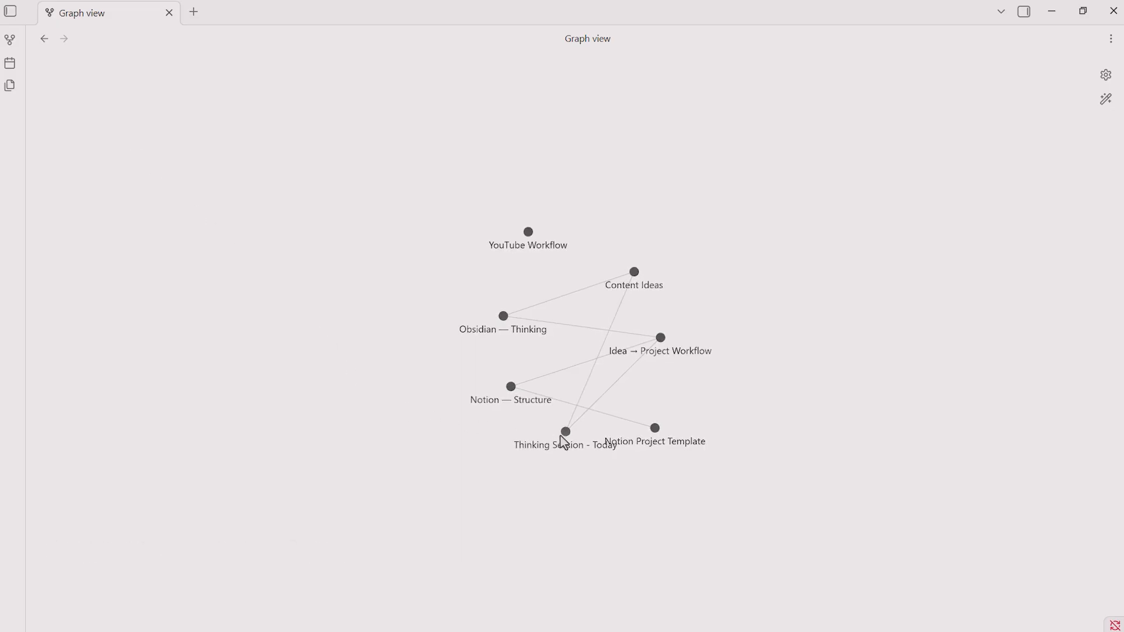
pyautogui.moveTo(566, 434); pyautogui.dragTo(846, 351)
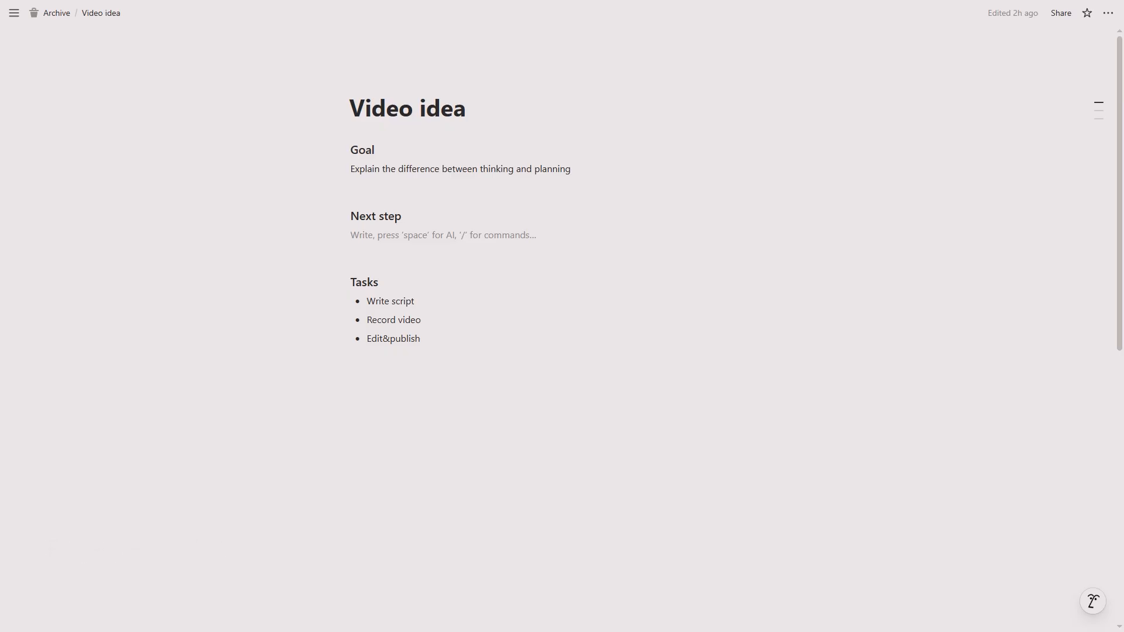
# Switch to Notion and enter "Define the core idea", "Outline the structure" and "Decide next action" under Next step on the "Video idea" page.
pyautogui.write('Define the core idea Outline the structure Decide next action')
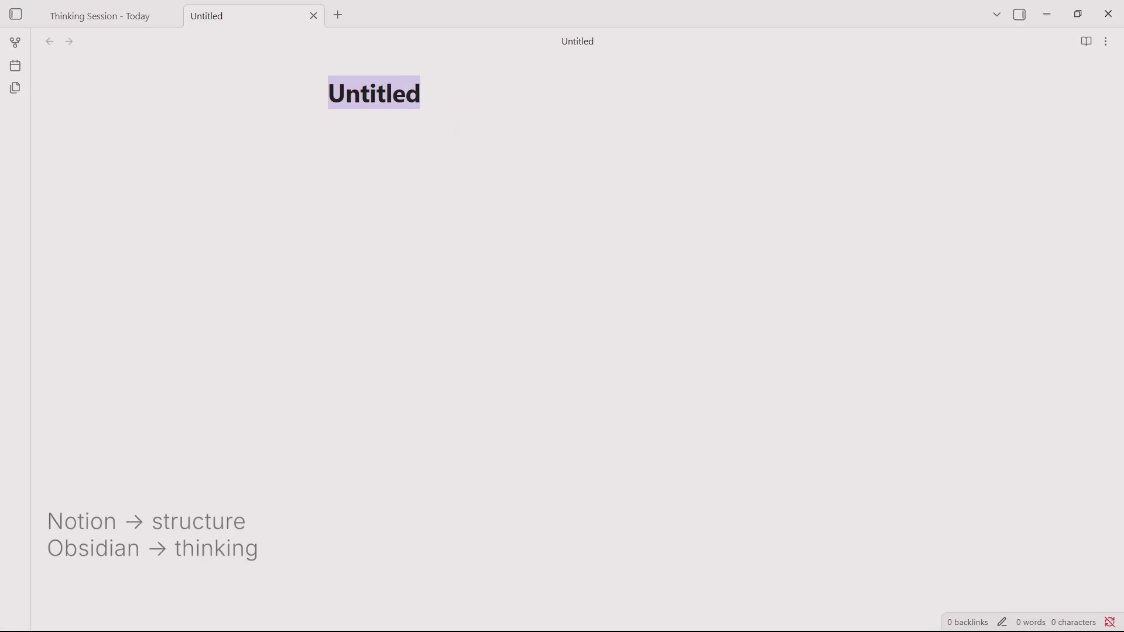
# Switch to Obsidian and title the new untitled note "Video idea - Calm workflow".
pyautogui.write('Vi')
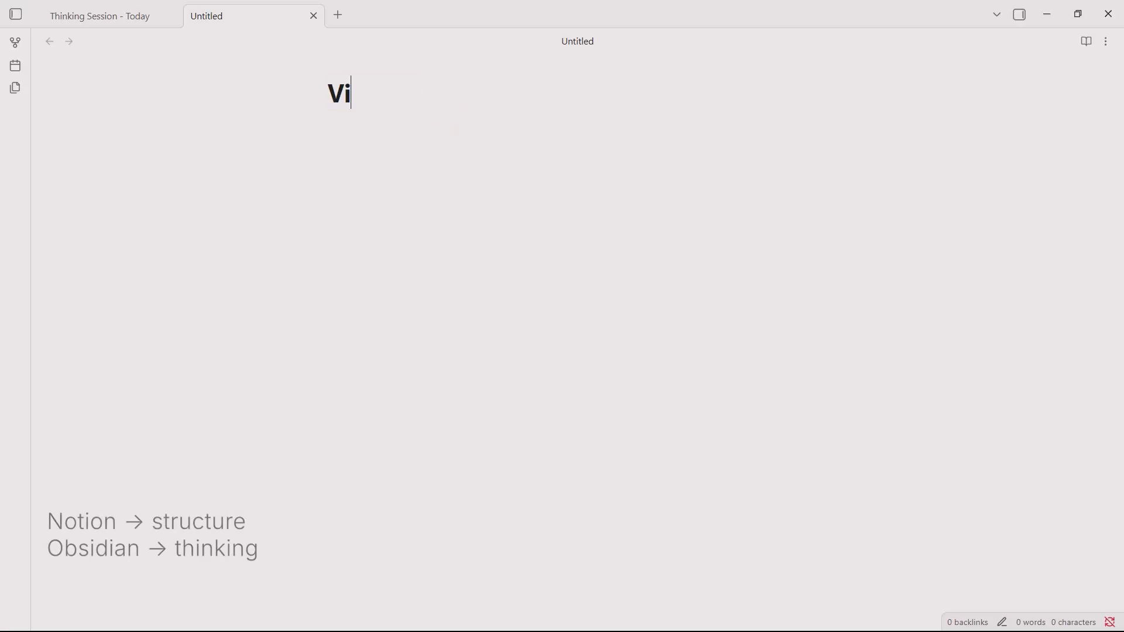
pyautogui.write('deo id')
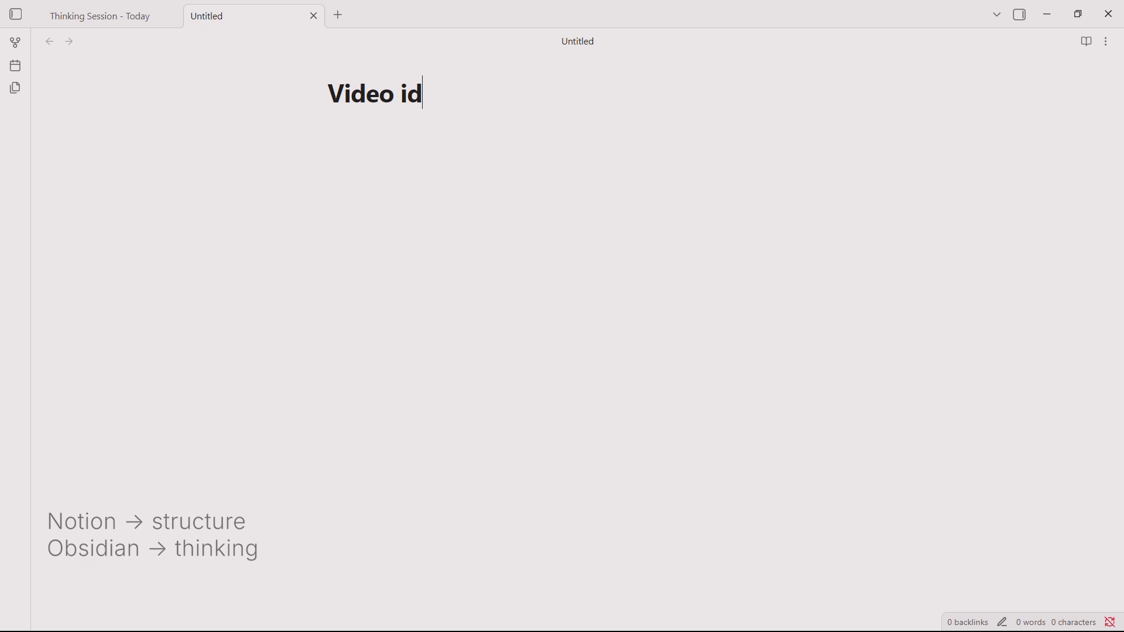
pyautogui.write('ea - Cal')
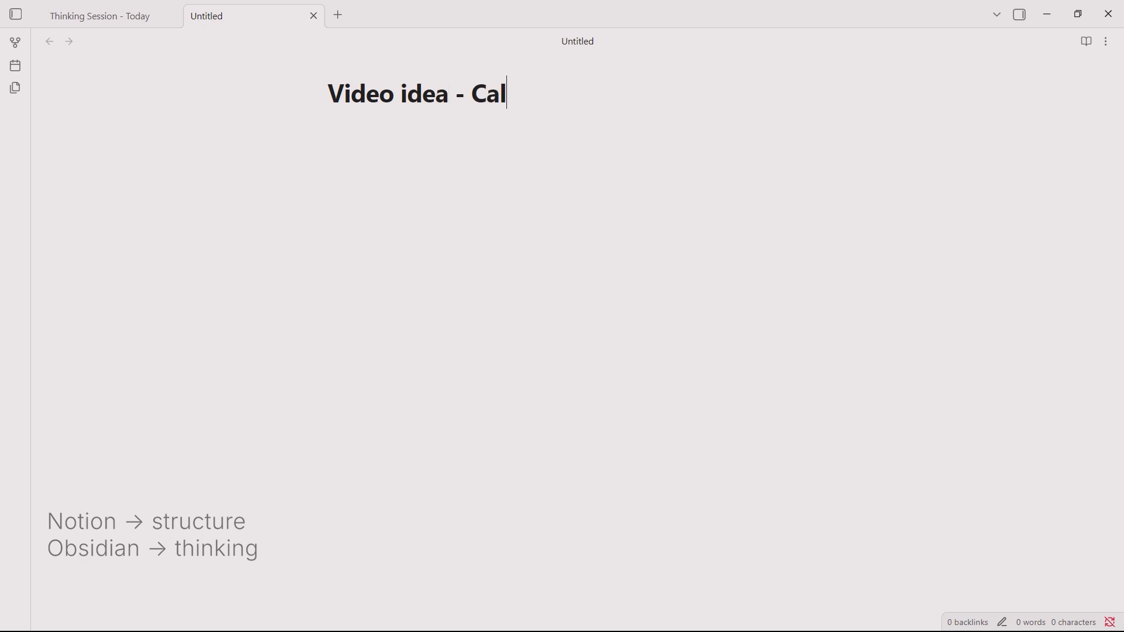
pyautogui.write('m work')
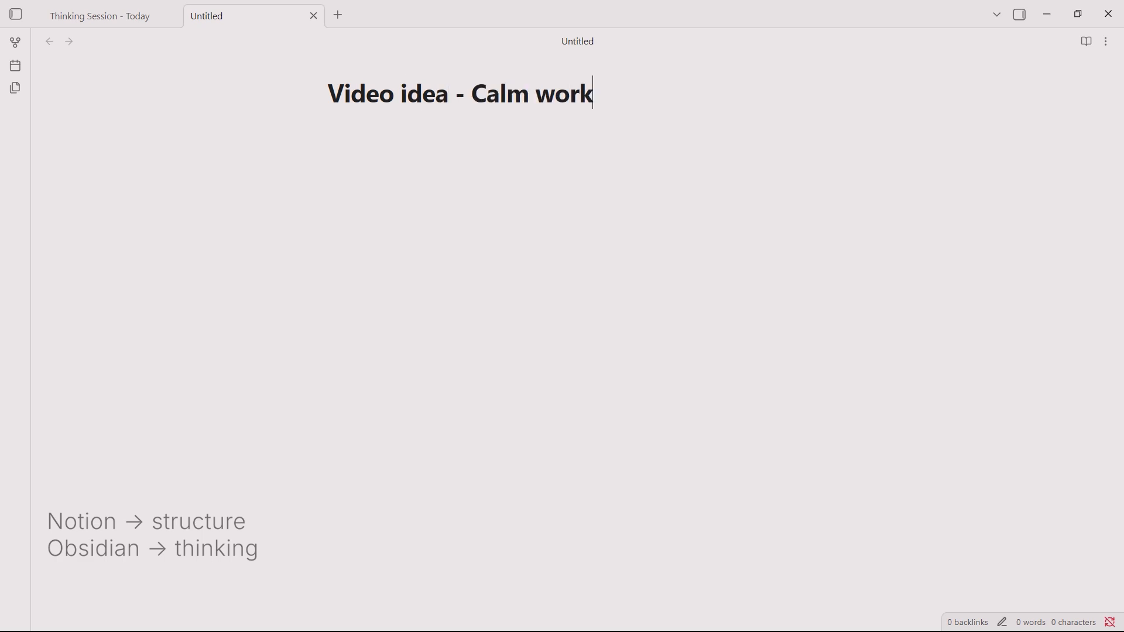
pyautogui.write('flow')
pyautogui.press('Return')
# Write three lines in the note: "Why two tools feel better", "structure vs thinking" and "where ideas should live".
pyautogui.write('Wh')
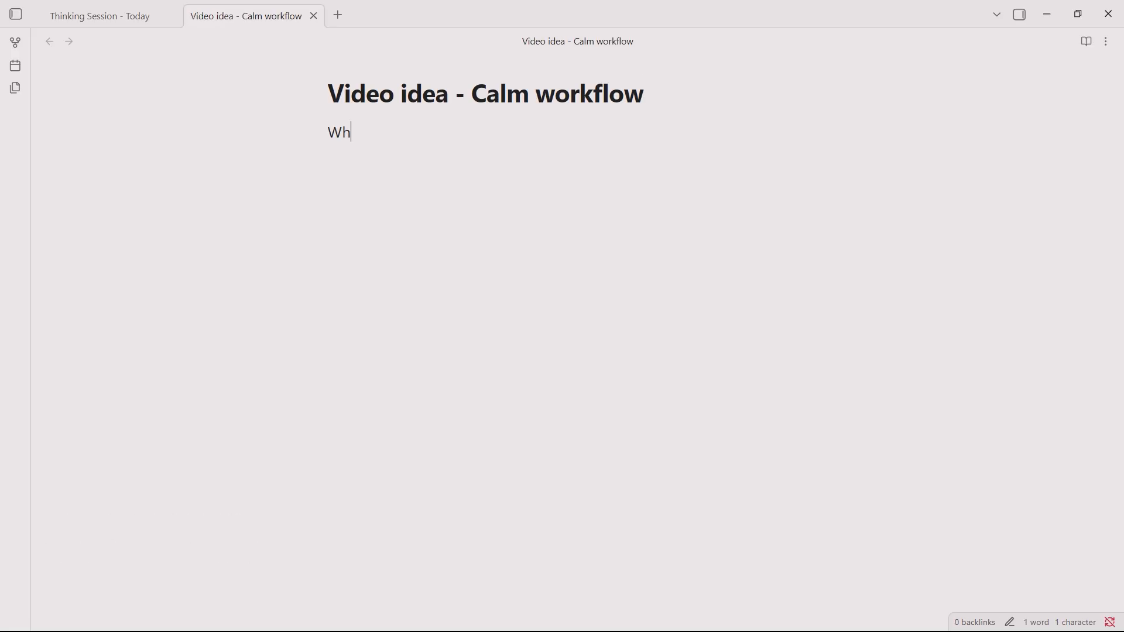
pyautogui.write('y two ')
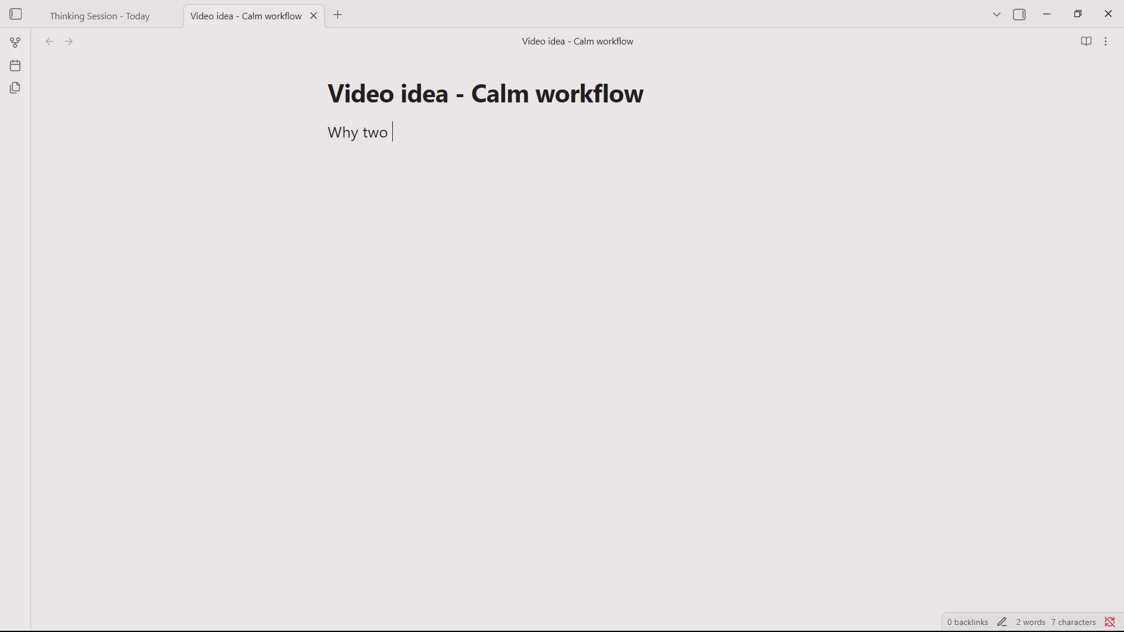
pyautogui.write('tools f')
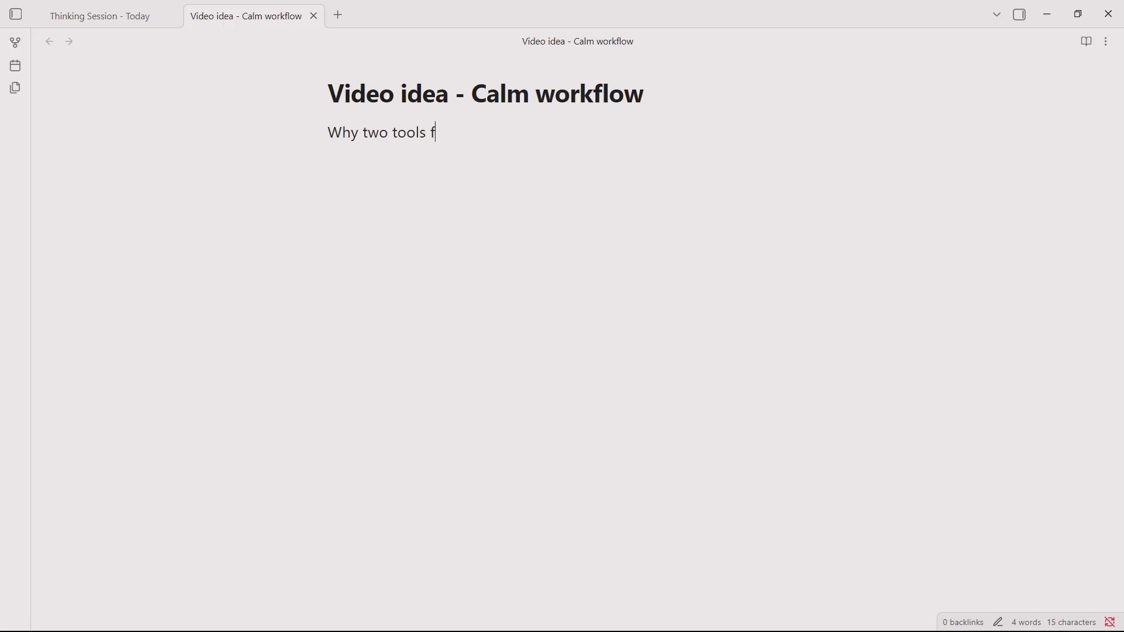
pyautogui.write('eel better')
pyautogui.press('Return')
pyautogui.write('structure')
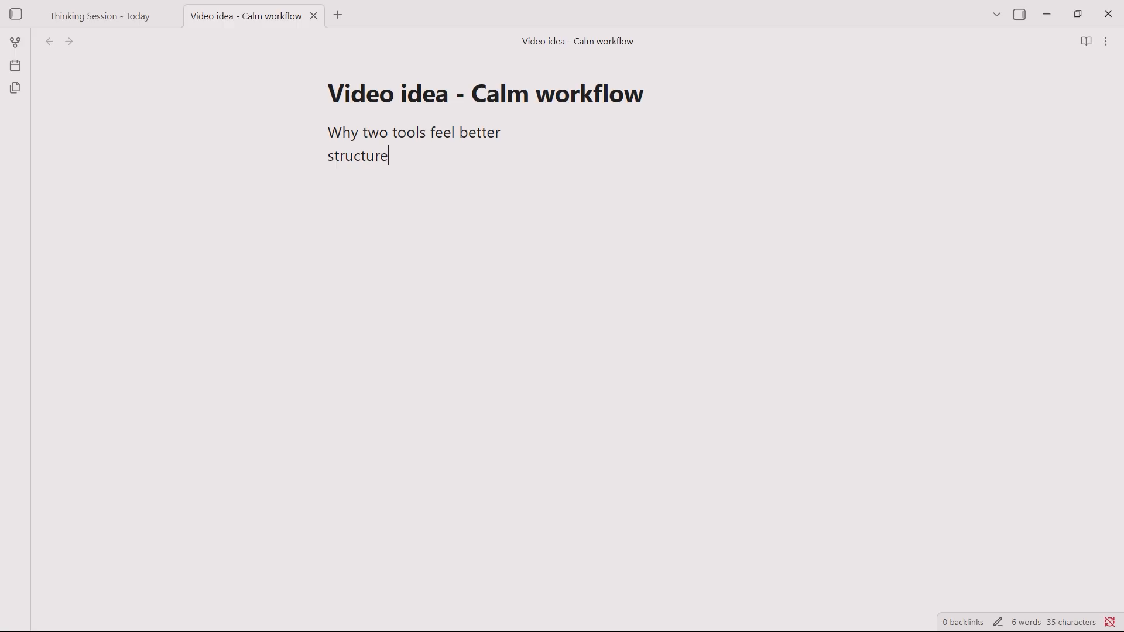
pyautogui.write(' vs thinking')
pyautogui.press('Return')
pyautogui.write('where ')
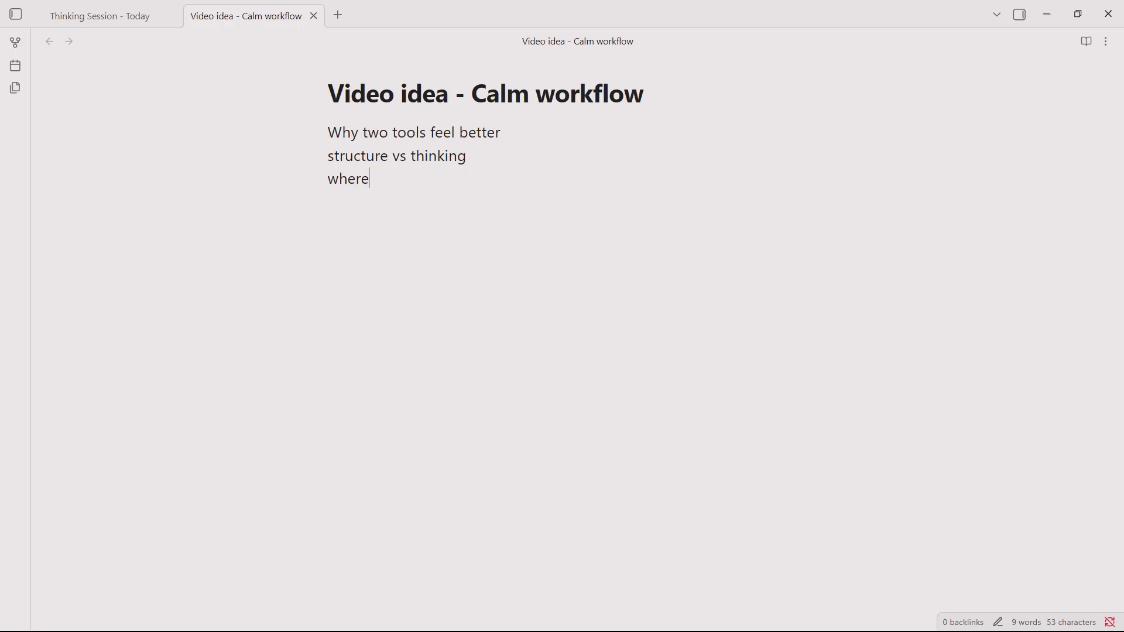
pyautogui.write('ideas shoul')
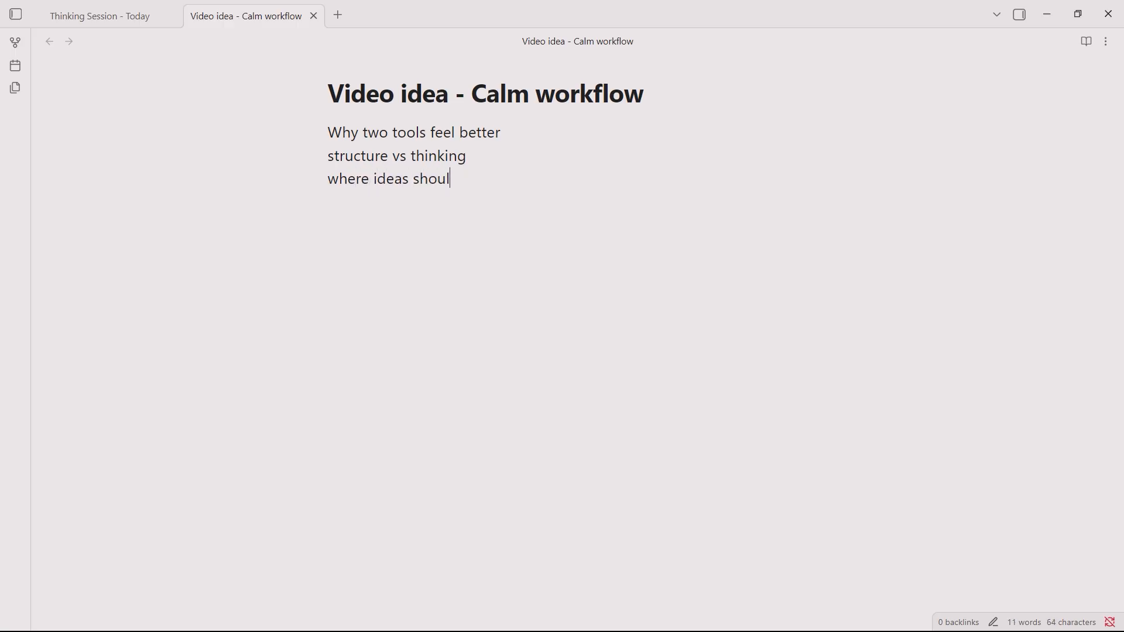
pyautogui.write('d live')
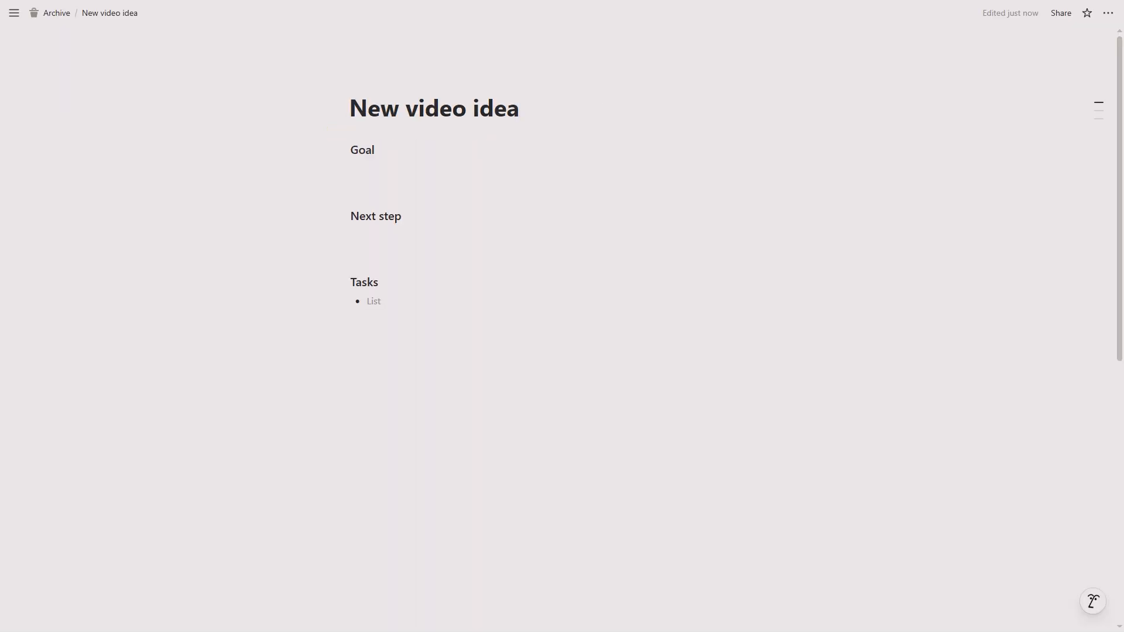
# Switch to Notion and retitle the "New video idea" page "Two tools - two roles".
pyautogui.hotkey('ctrl', 'a')
pyautogui.write('Two ')
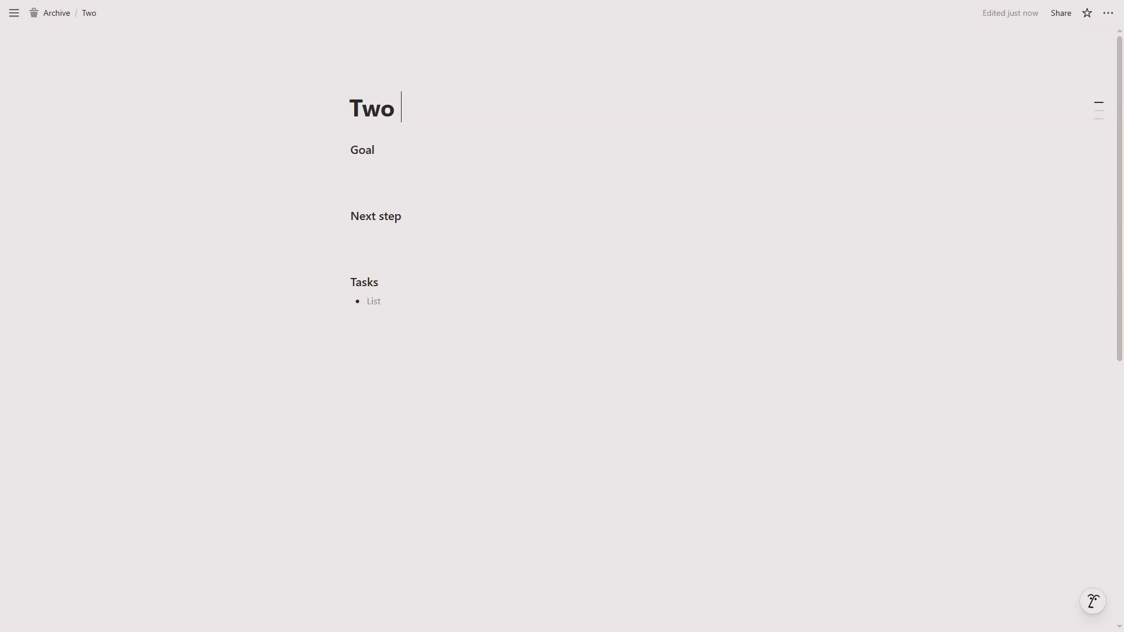
pyautogui.write('tools -')
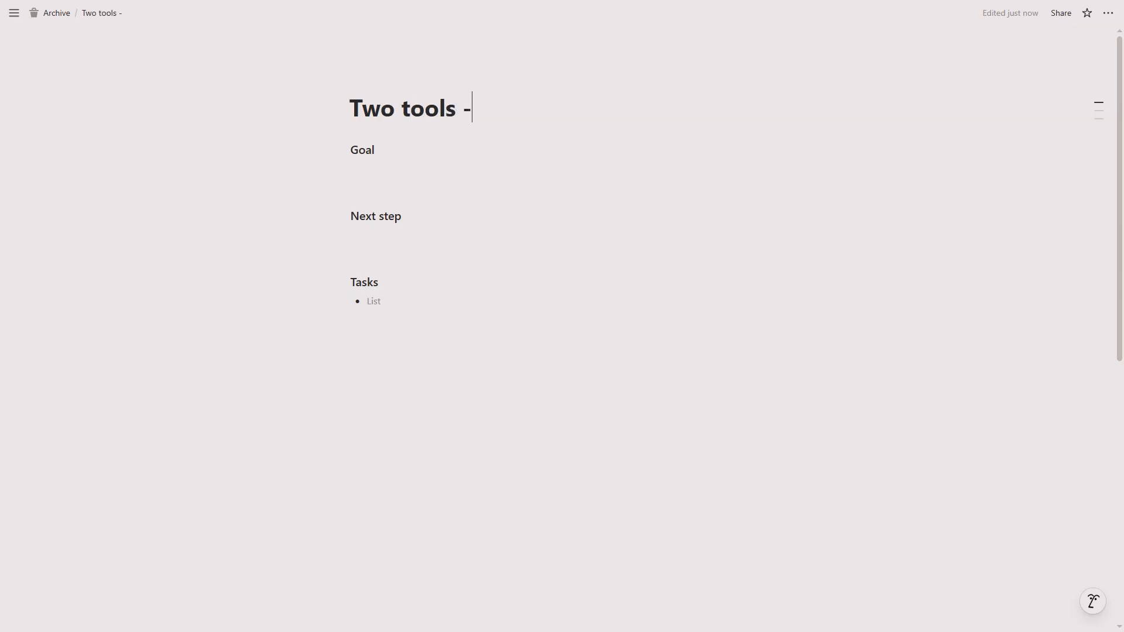
pyautogui.write(' two roles')
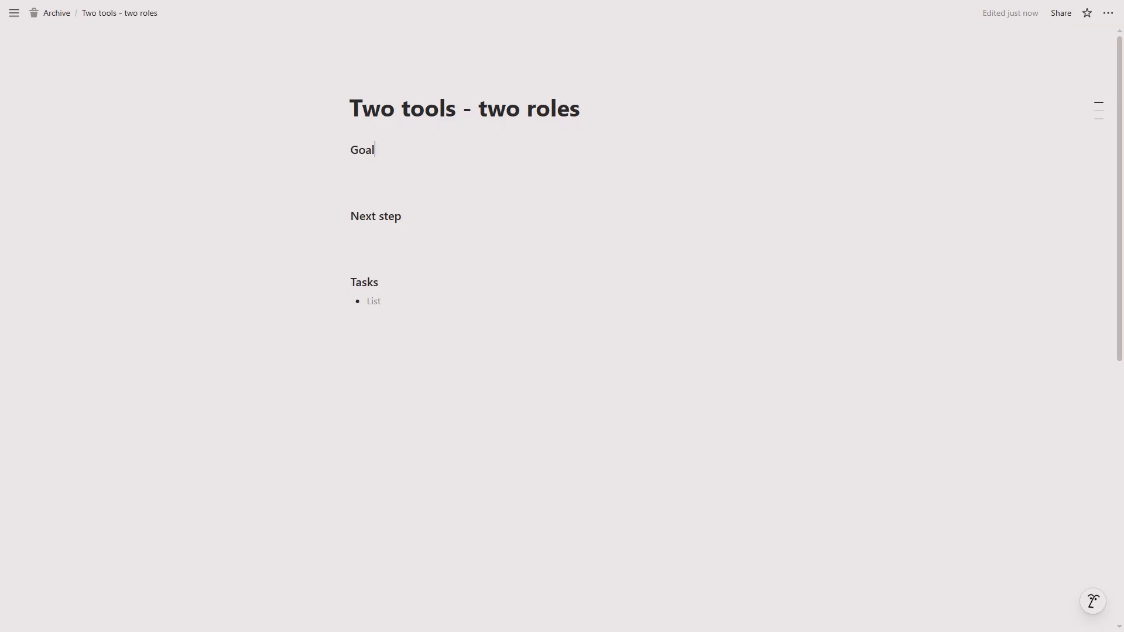
# Write "Explain the difference between thinking nd planning" under the Goal heading.
pyautogui.press('Return')
pyautogui.write('Explain the difference between think')
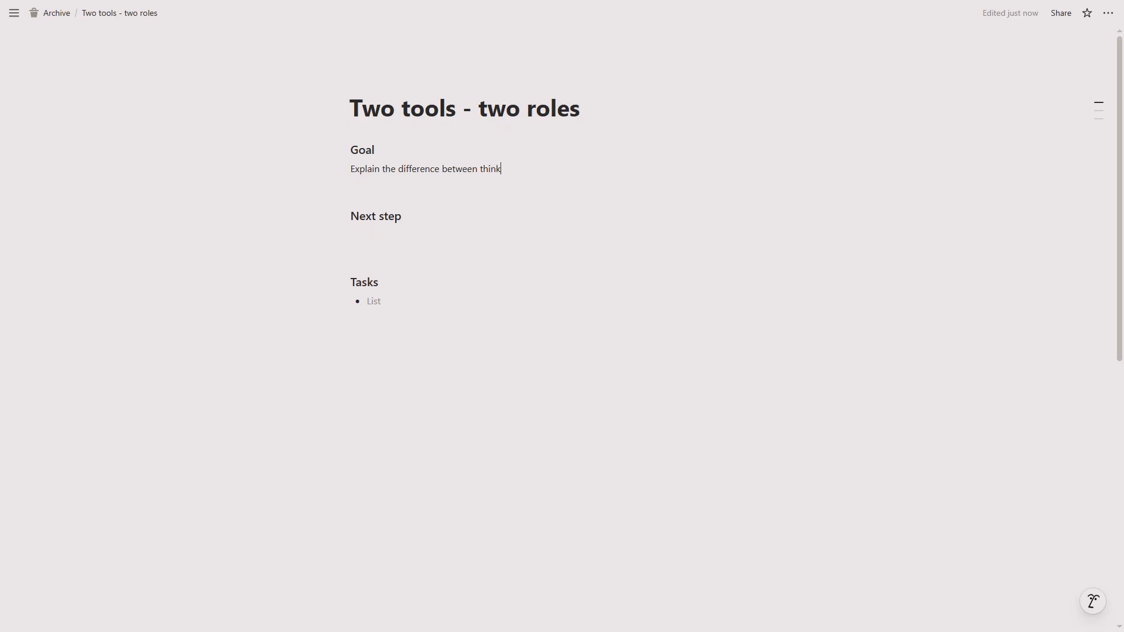
pyautogui.write('ing nd planning')
# Write "Outline the main idea" under the Next step heading.
pyautogui.press('Down')
pyautogui.press('Down')
pyautogui.press('Down')
pyautogui.write('Outline the main ')
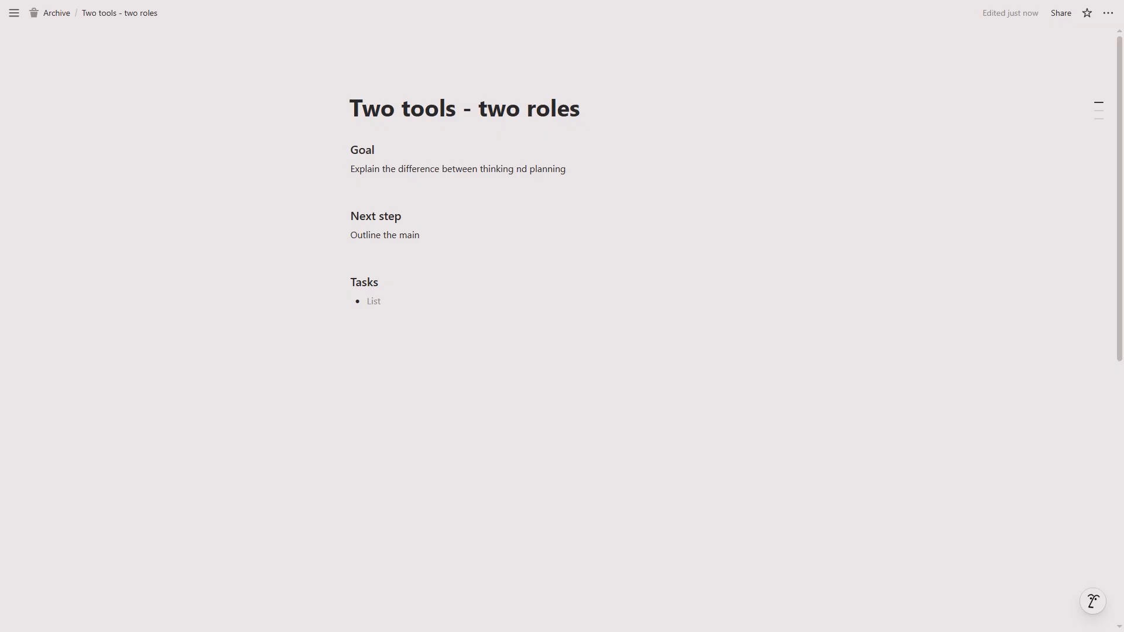
pyautogui.write('idea')
# Fill the Tasks bullet list with "Write script", "Record video" and "Edit&publish".
pyautogui.press('Down')
pyautogui.press('Down')
pyautogui.write('Write script')
pyautogui.press('Return')
pyautogui.write('Record video')
pyautogui.press('Return')
pyautogui.write('Edit')
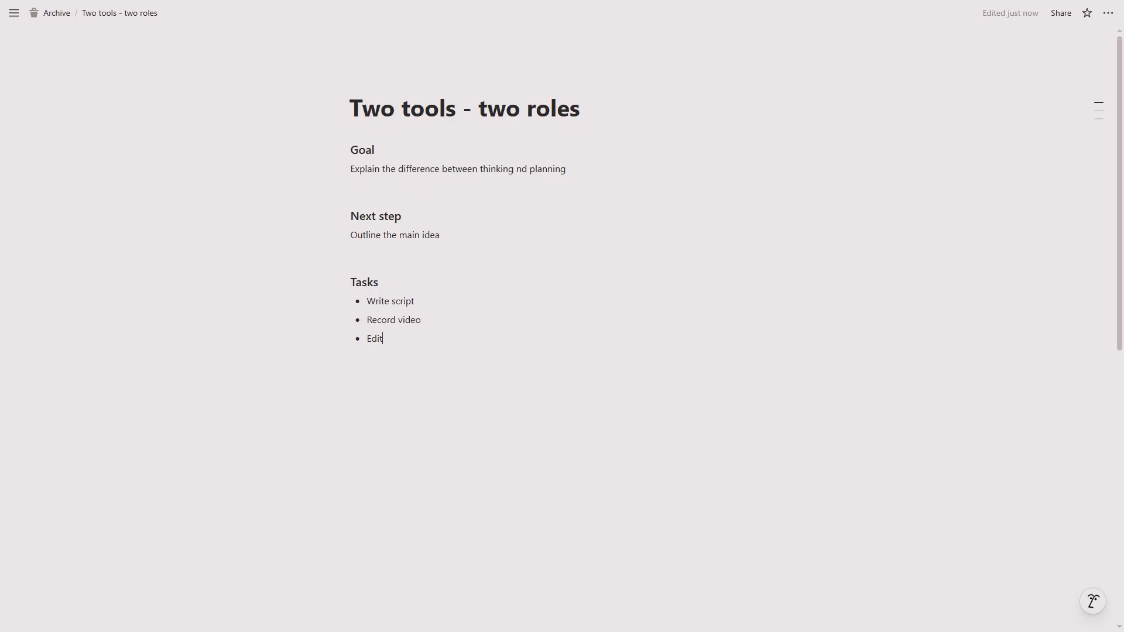
pyautogui.write('&publish')
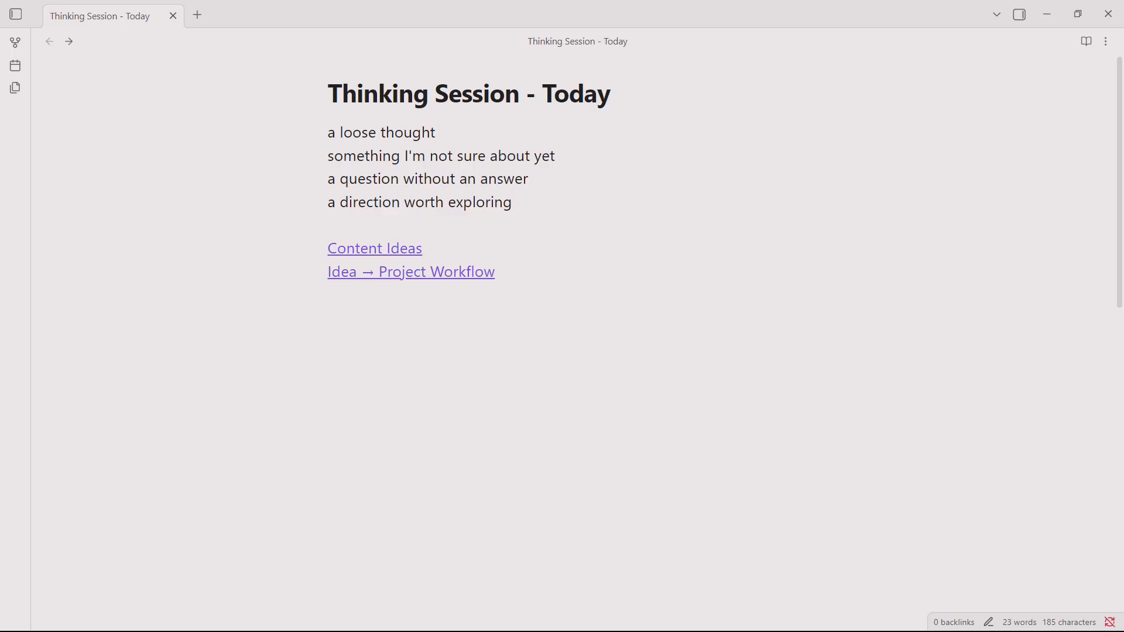
# Switch to Obsidian and open a new empty tab beside the "Thinking Session - Today" note.
pyautogui.hotkey('ctrl', 't')
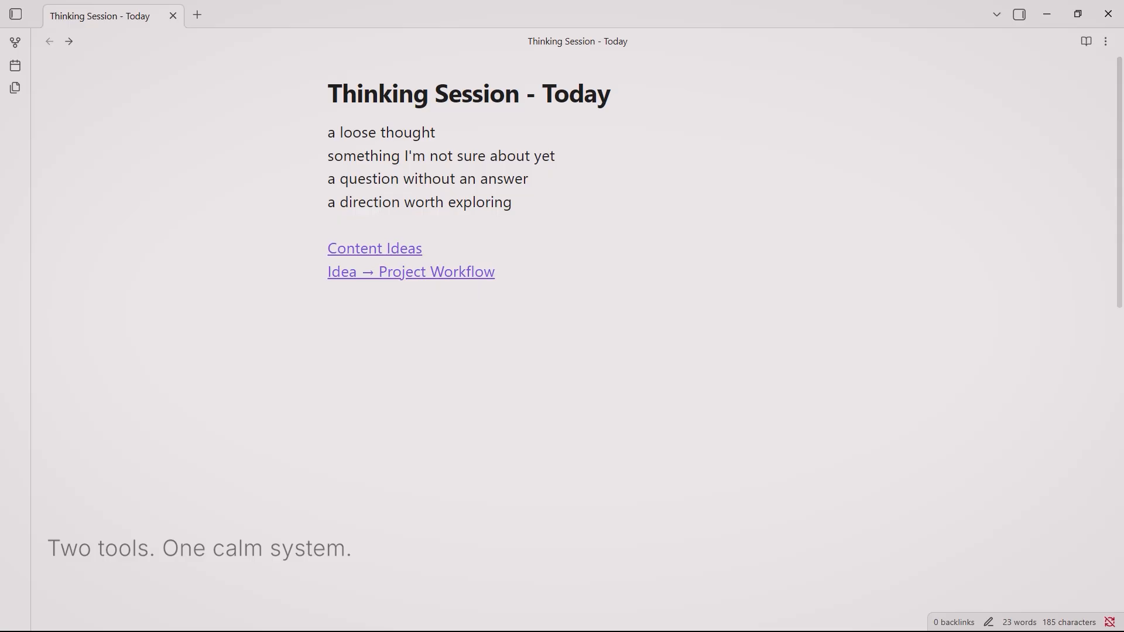
pyautogui.hotkey('ctrl', 't')
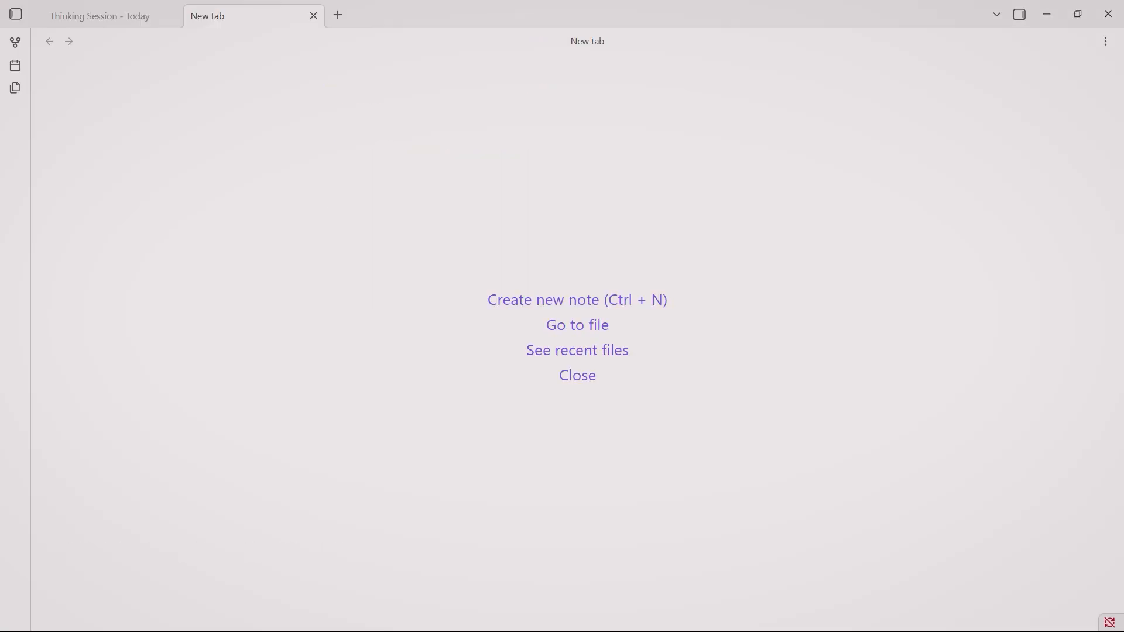